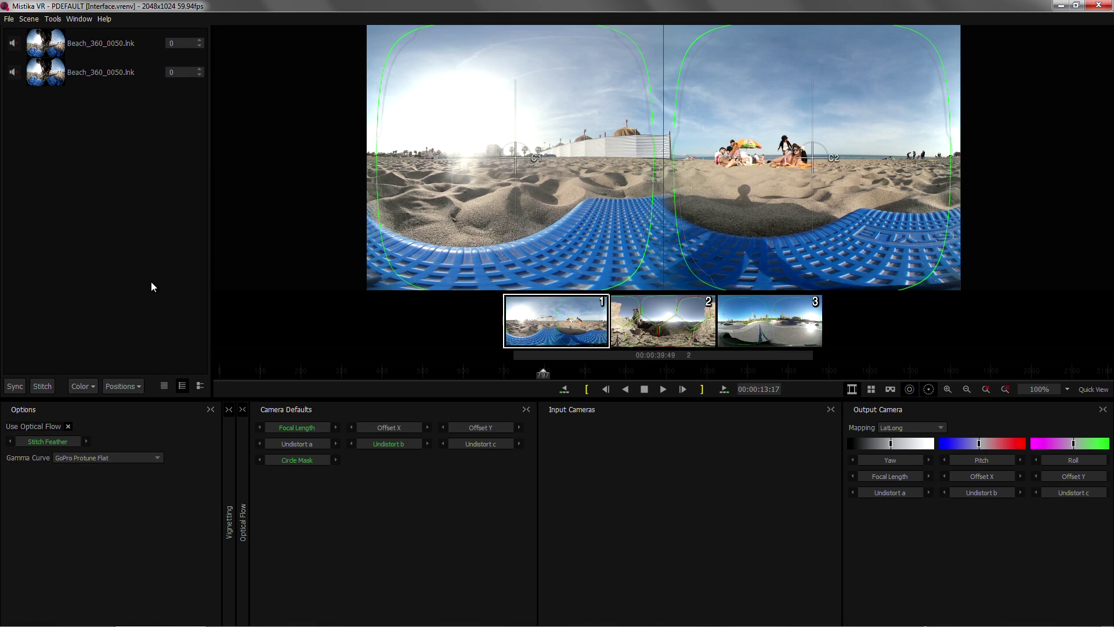
- Uncheck Autohide tabs in the Window menu, toggle the first clip's audio and keep its offset at 0
click(81, 20)
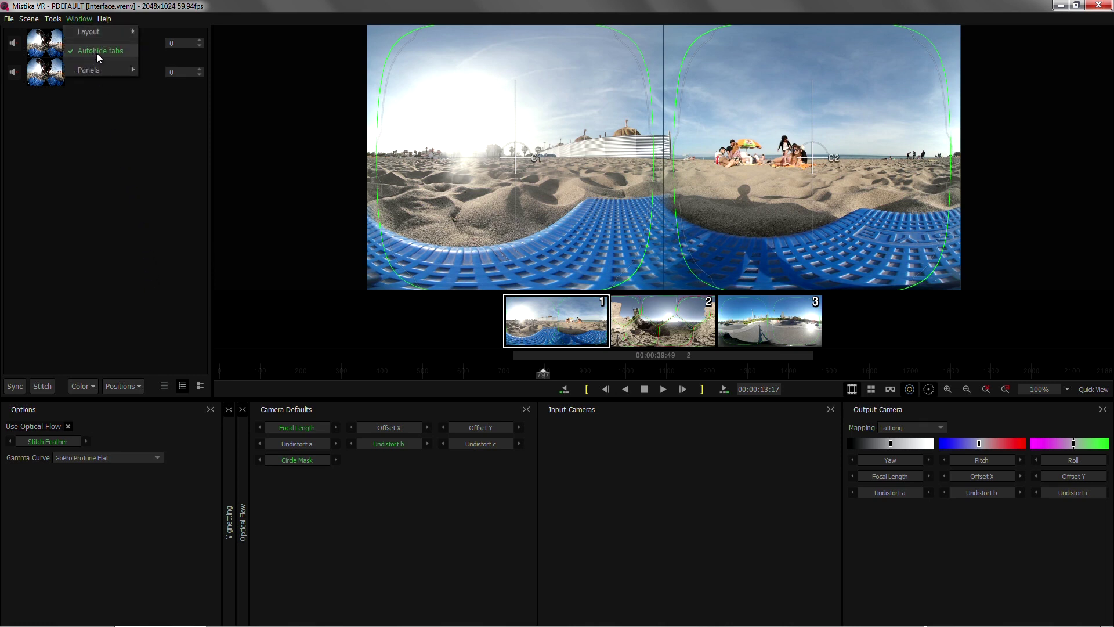
click(99, 51)
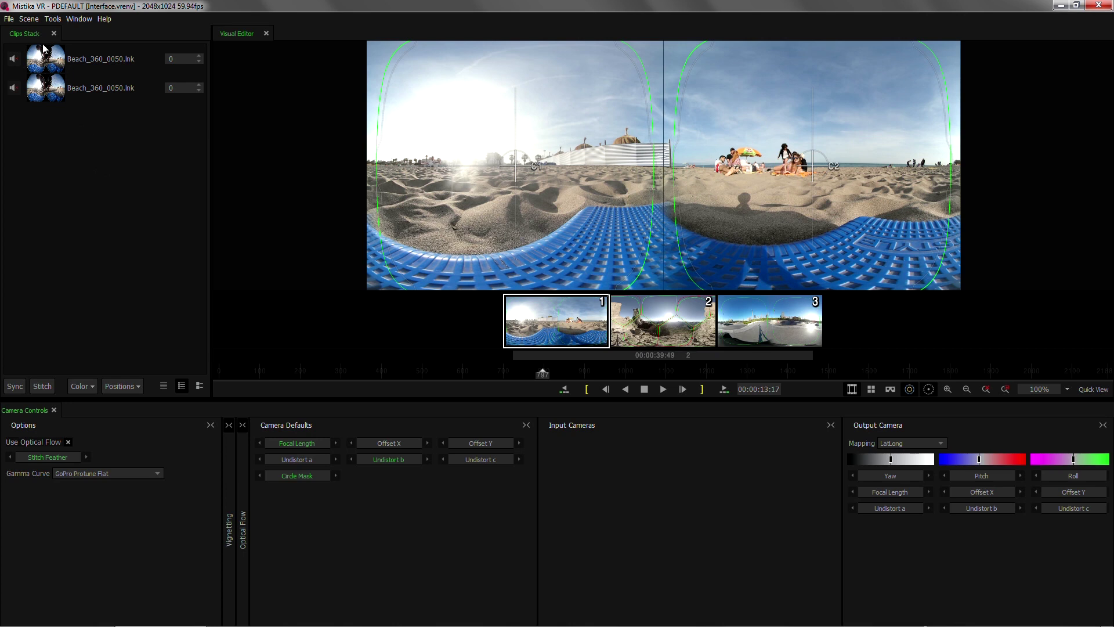
click(12, 58)
click(186, 121)
click(88, 387)
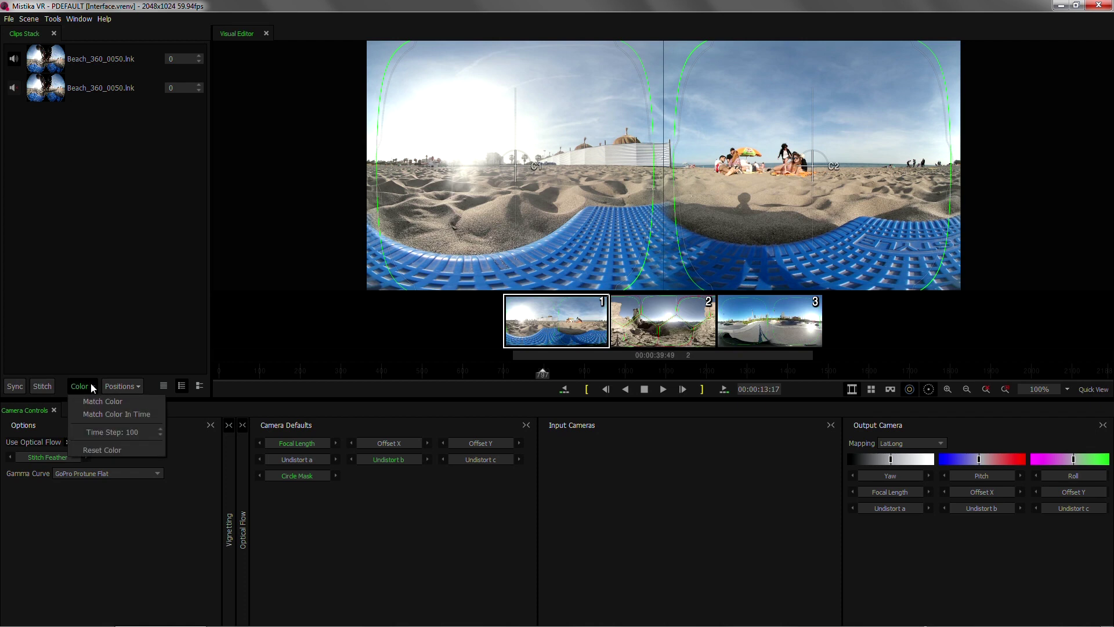
click(140, 384)
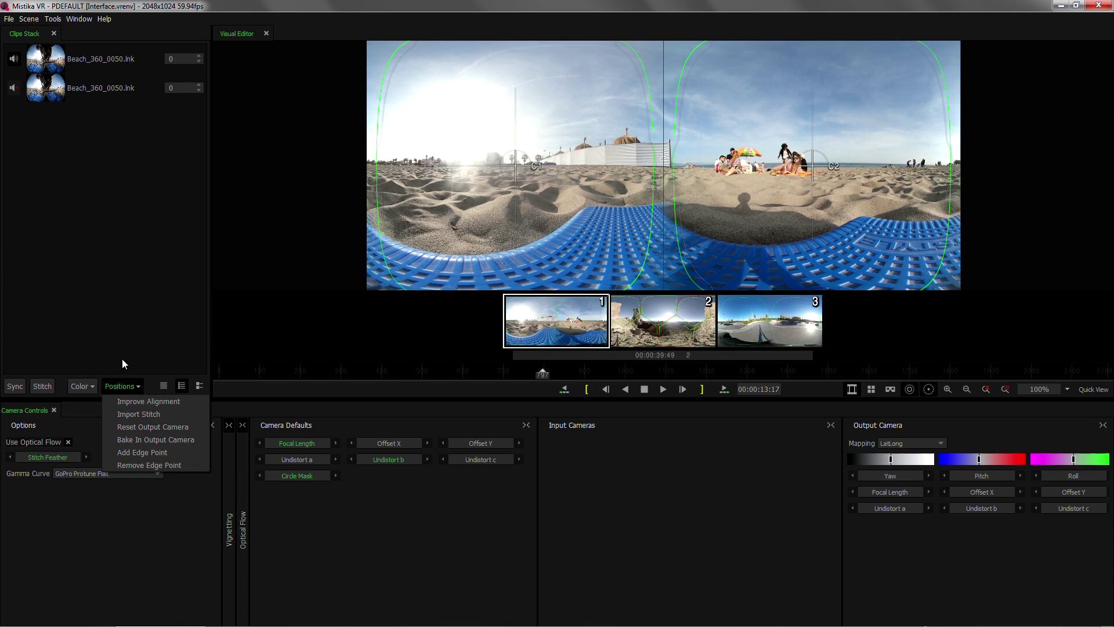
click(122, 364)
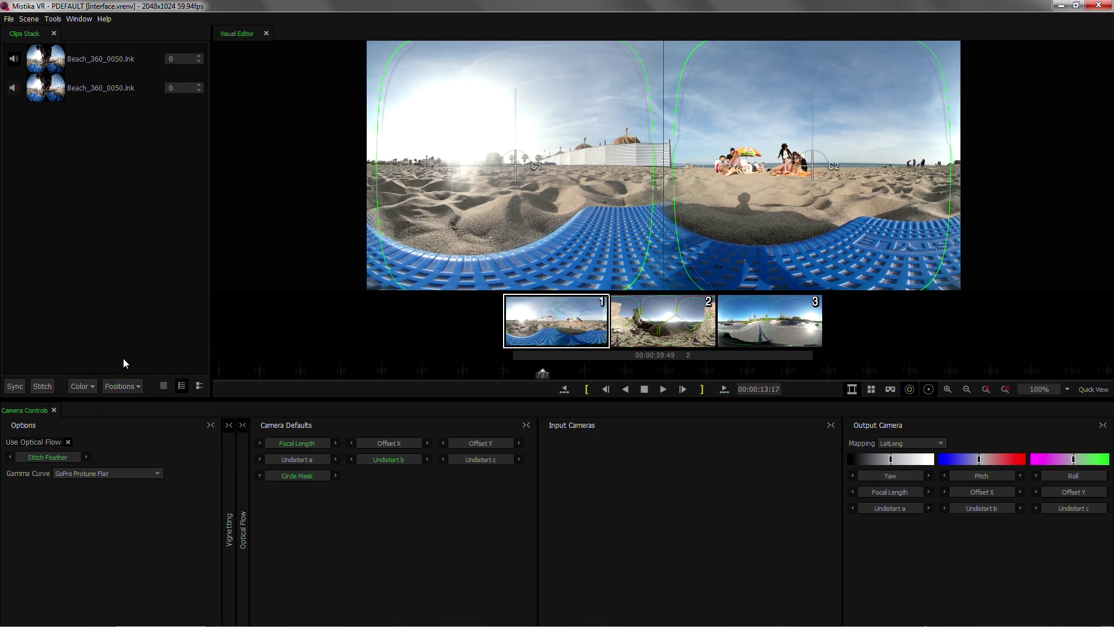
click(164, 386)
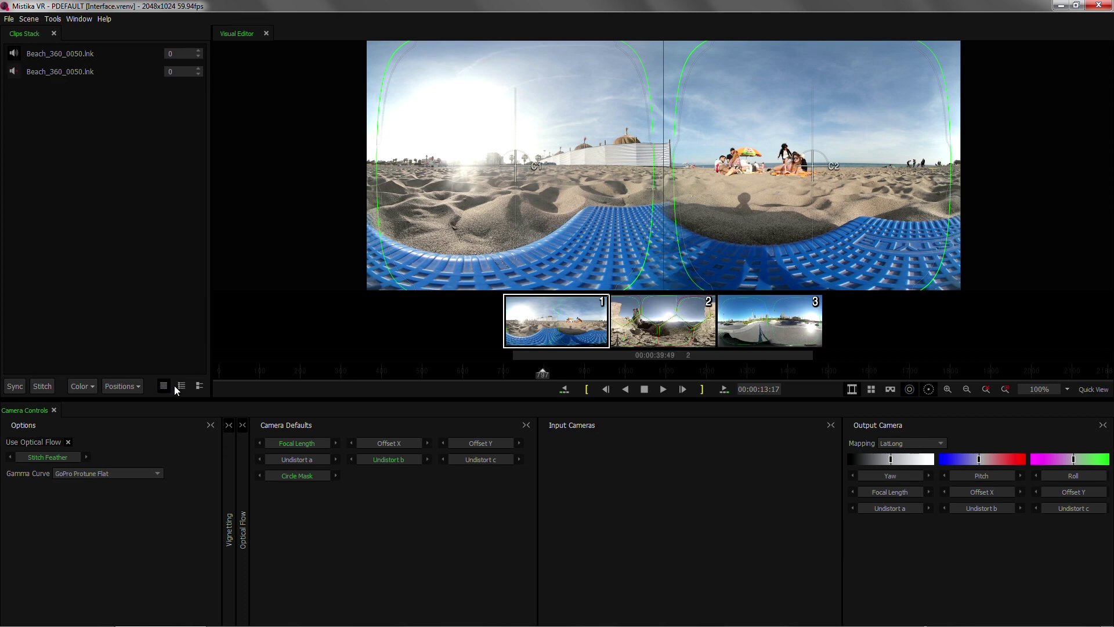
click(182, 387)
click(200, 386)
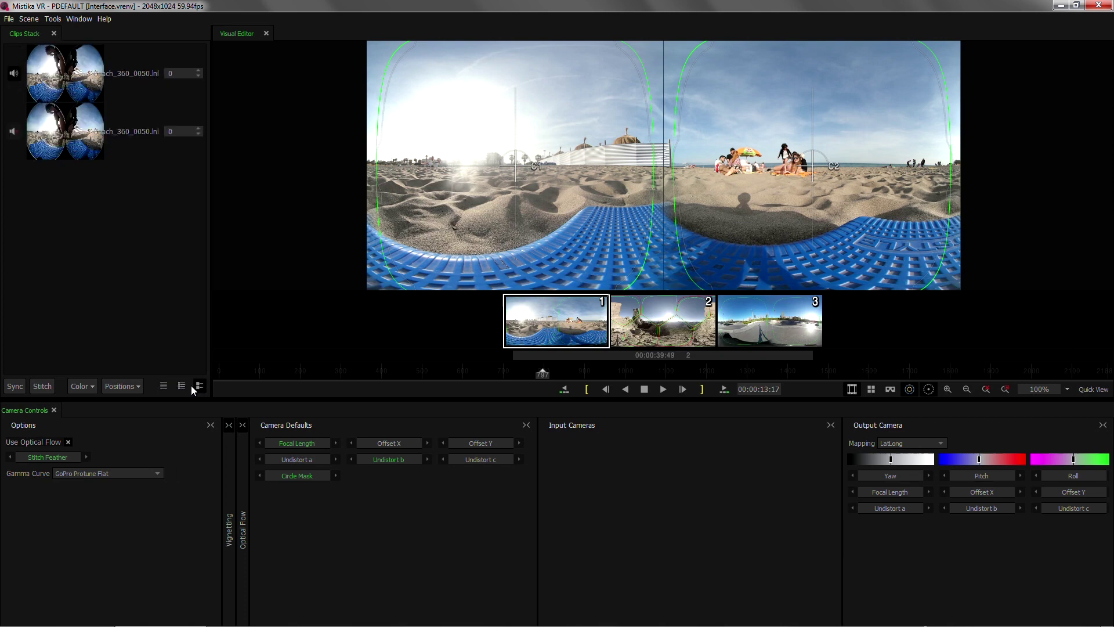
click(183, 387)
click(162, 387)
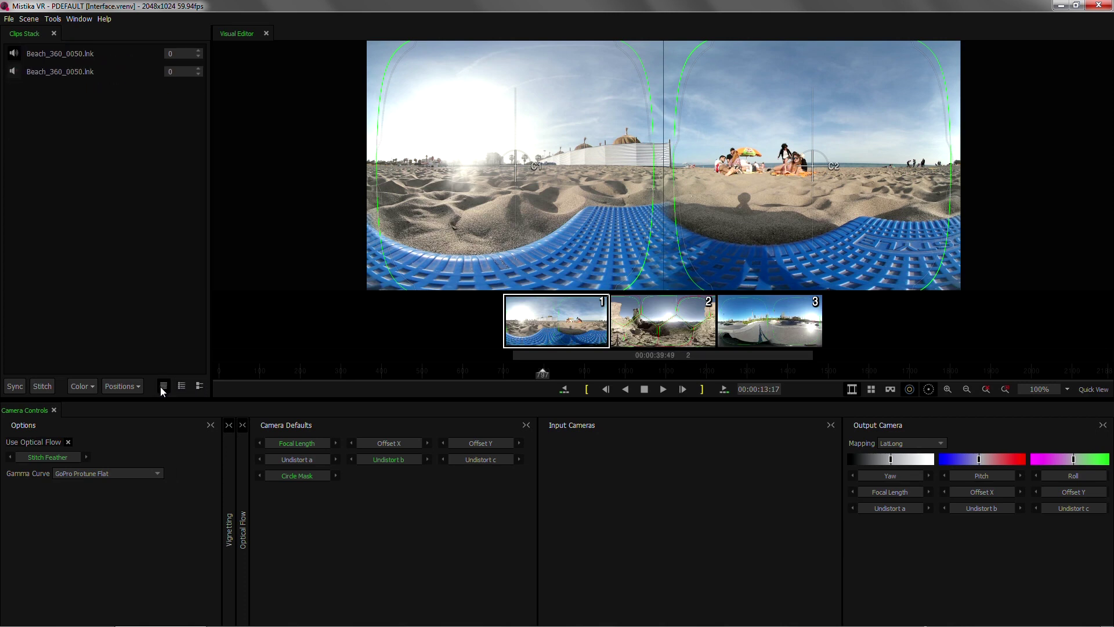
click(181, 387)
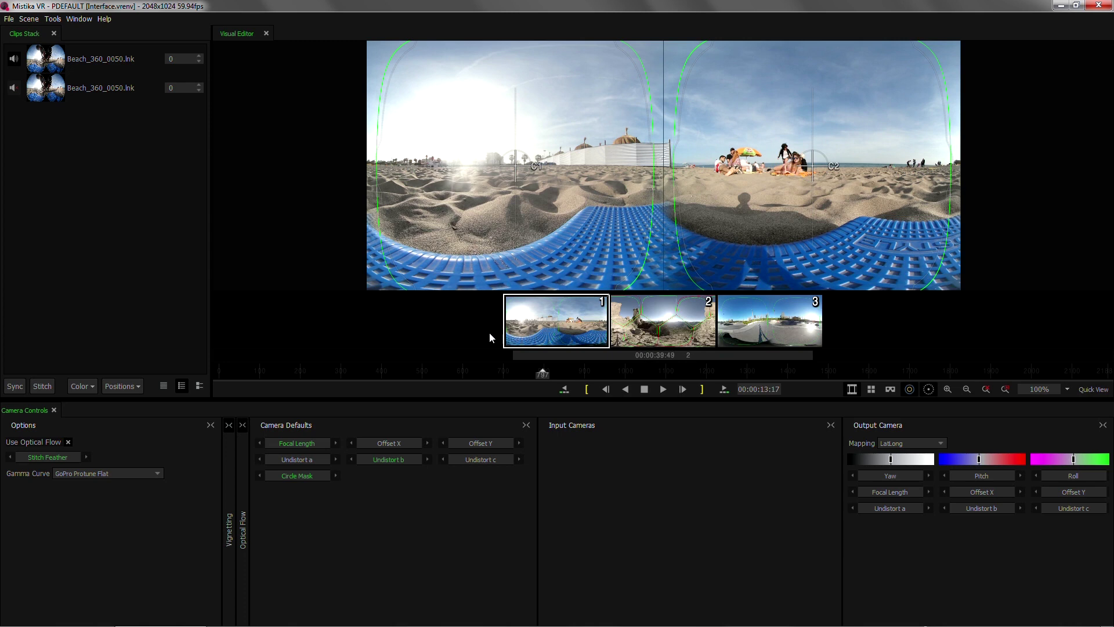
- Check clip 1's thumbnail shortcut menu, then scrub the beach clip to 00:00:15:55
mouse_move(566, 324)
mouse_down()
mouse_move(528, 319)
mouse_move(675, 318)
mouse_move(575, 323)
mouse_move(561, 333)
mouse_up()
right_click(557, 327)
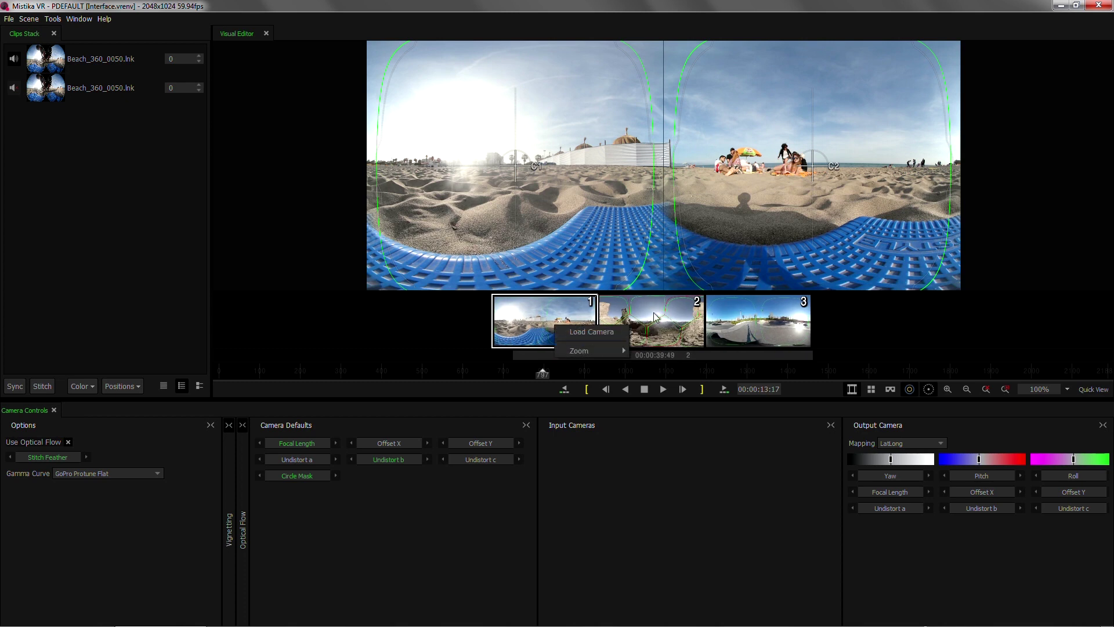
click(696, 269)
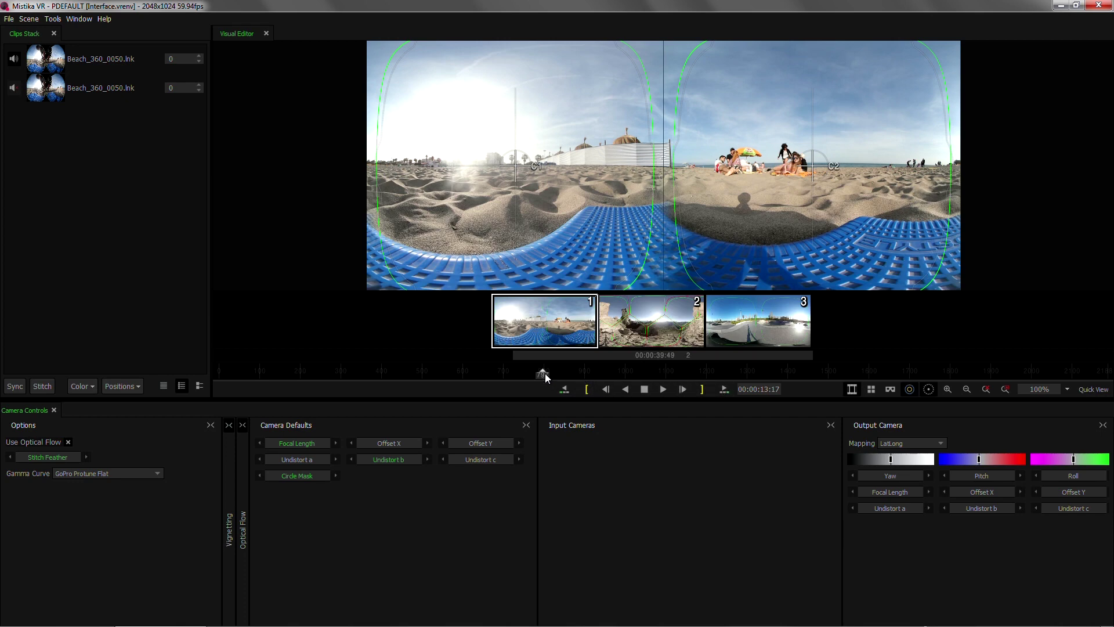
drag(545, 377, 604, 378)
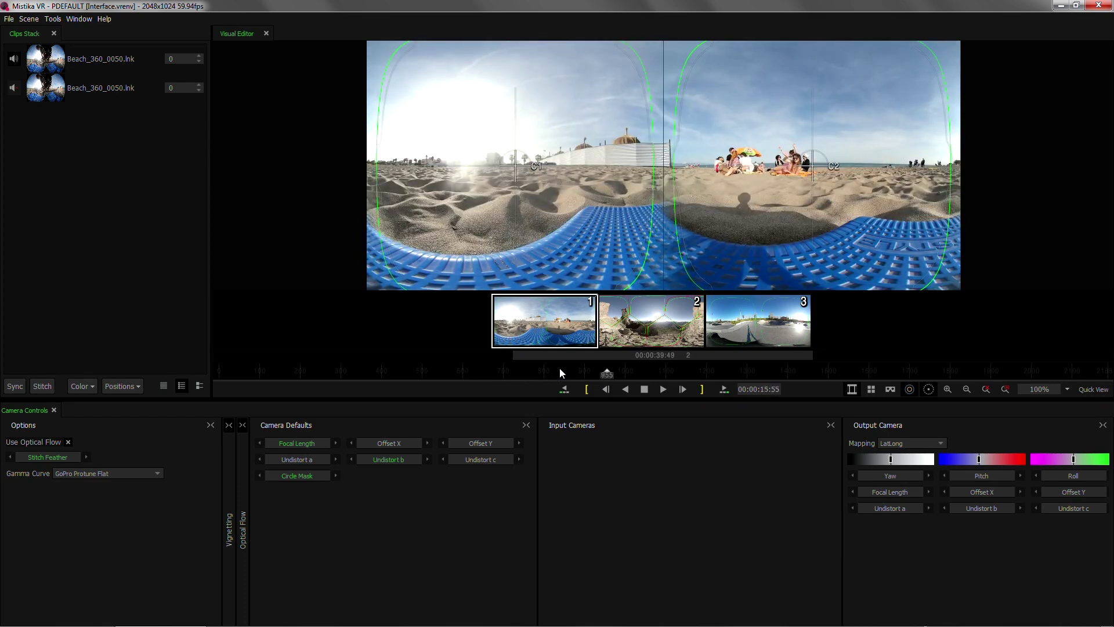
- Step back to the mountain clip and mark in at 00:00:45:20 and out at 00:01:10:49
click(723, 388)
click(723, 387)
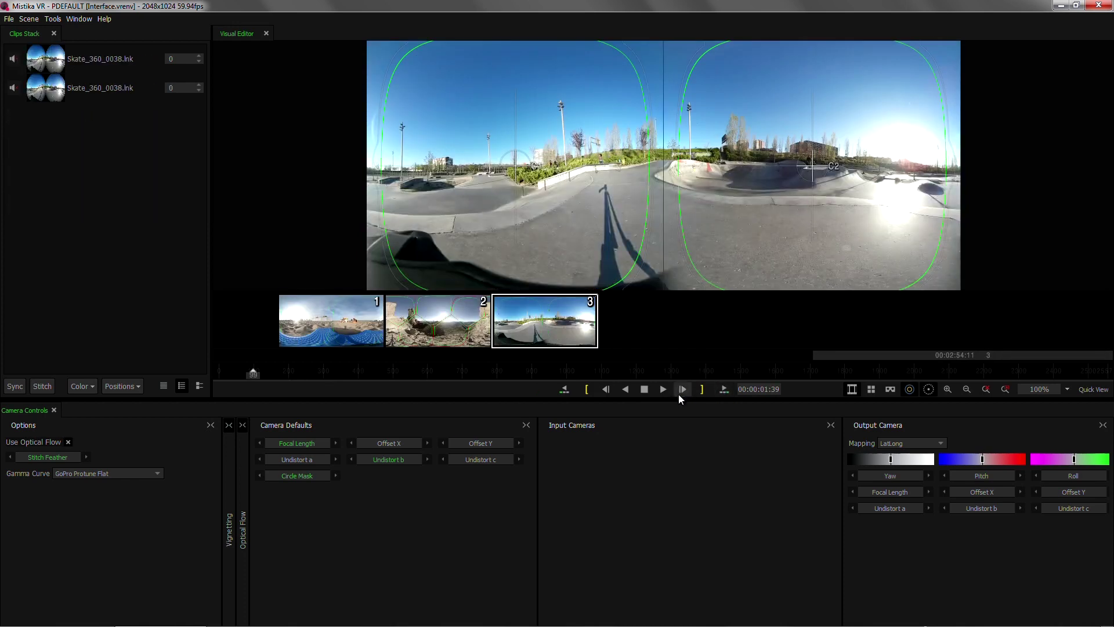
click(568, 390)
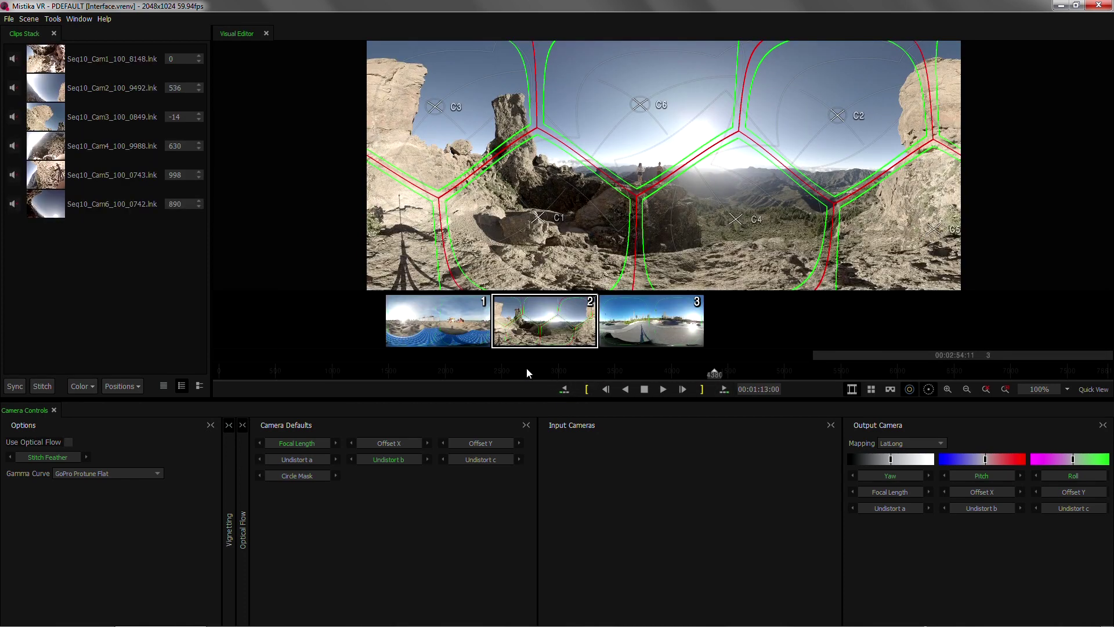
click(587, 388)
click(587, 389)
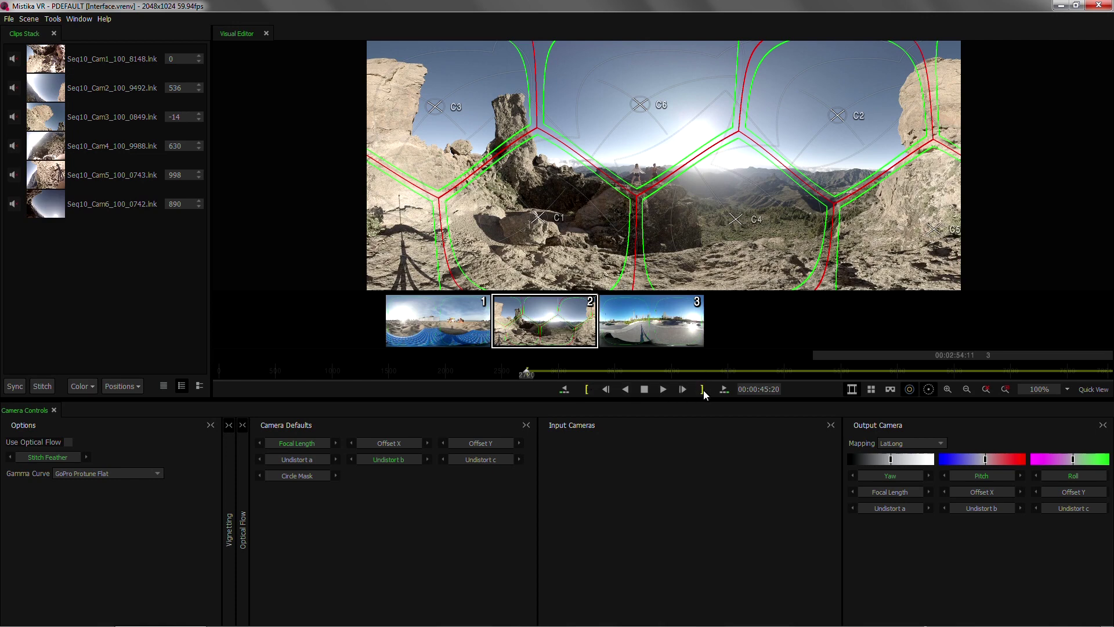
click(702, 388)
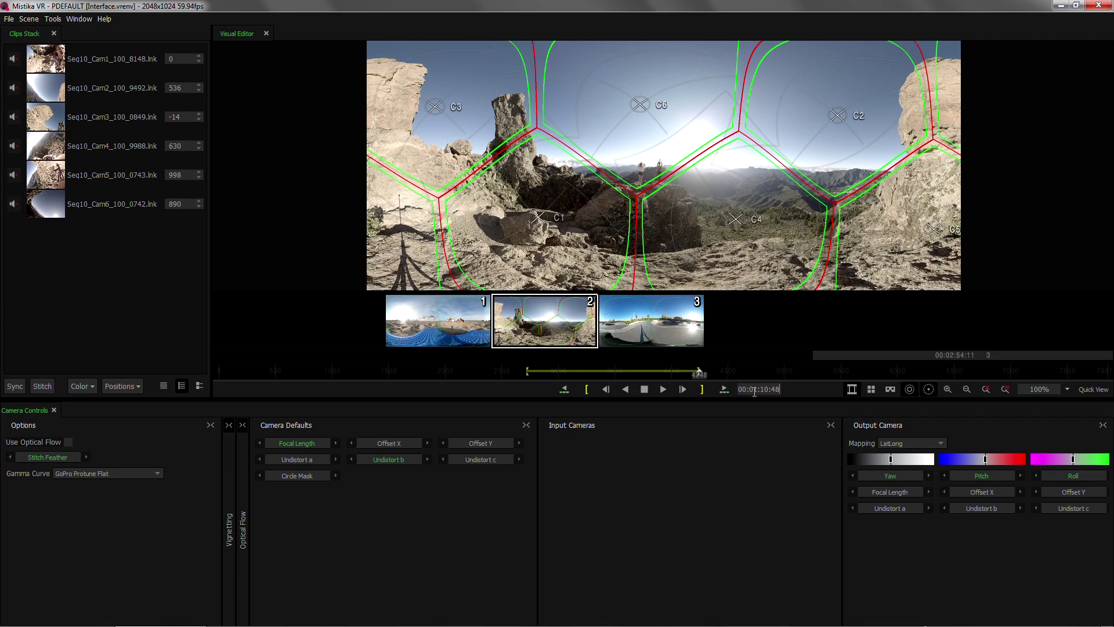
- Enter 00:01:00:00 in the timecode field to park the mountain clip's playhead there
drag(758, 388, 764, 390)
double_click(764, 389)
key(BackSpace)
key(Return)
- Hide the clip strip, check the six camera feeds, then switch to VR view aimed at the two climbers
click(853, 392)
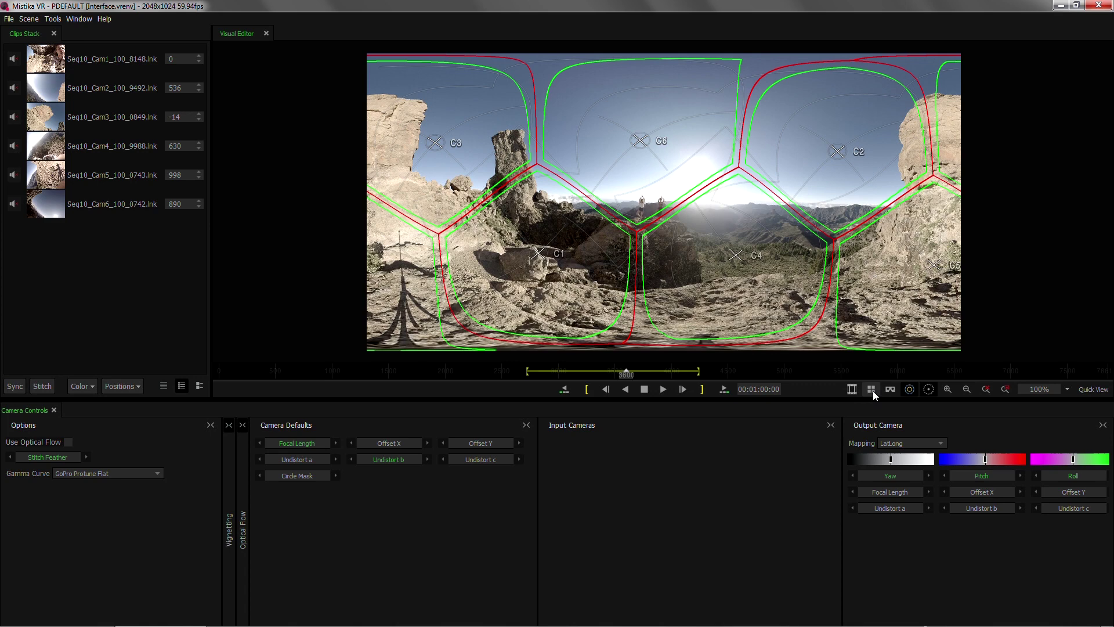
click(872, 390)
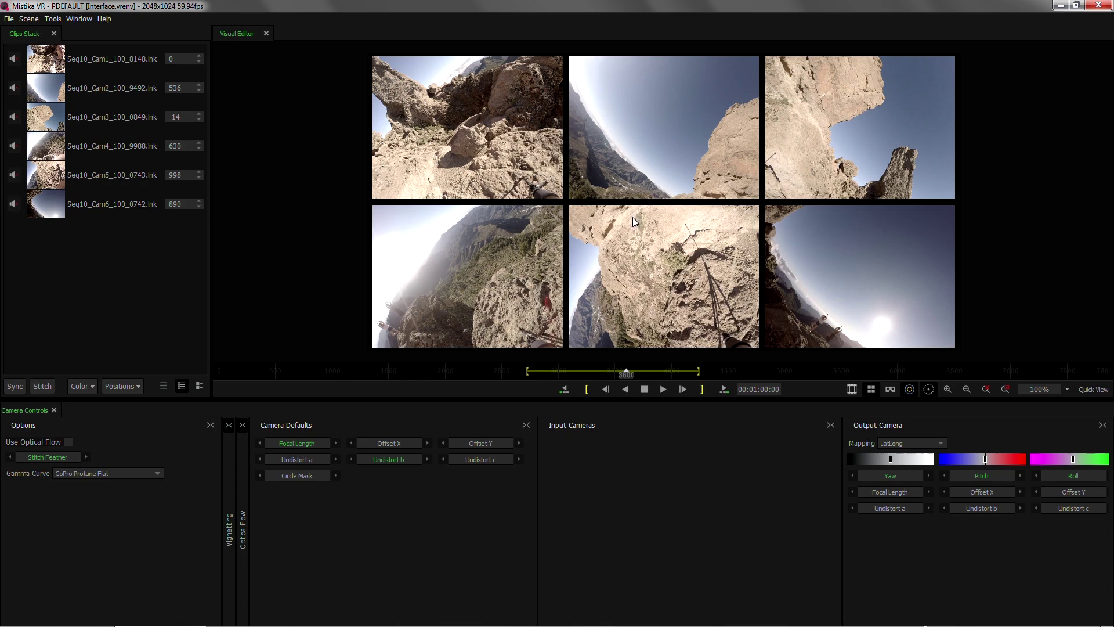
click(873, 389)
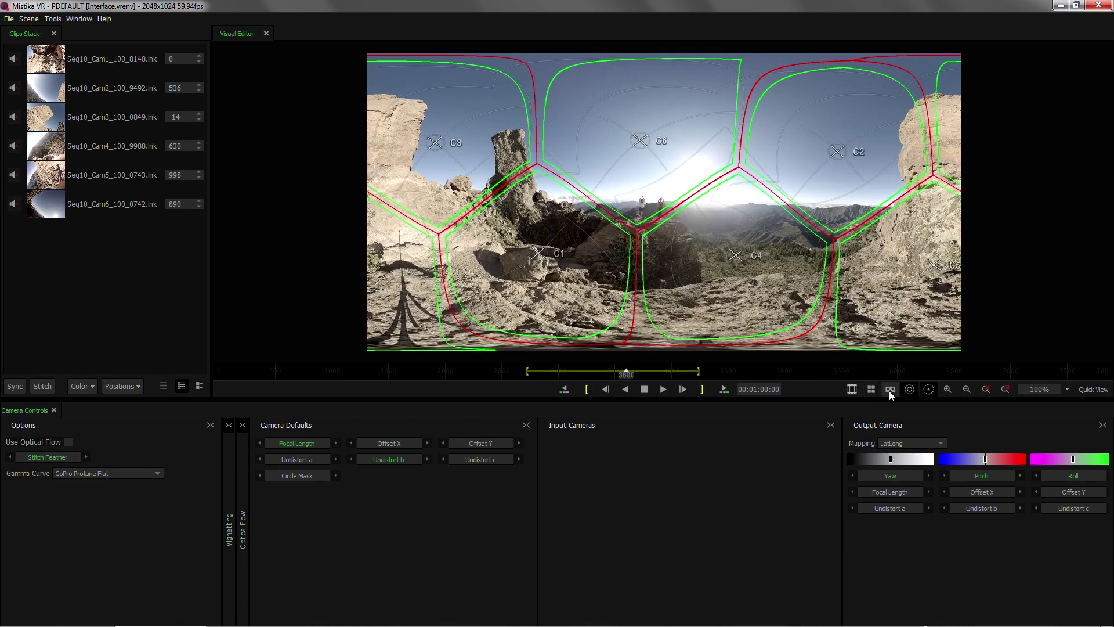
click(890, 389)
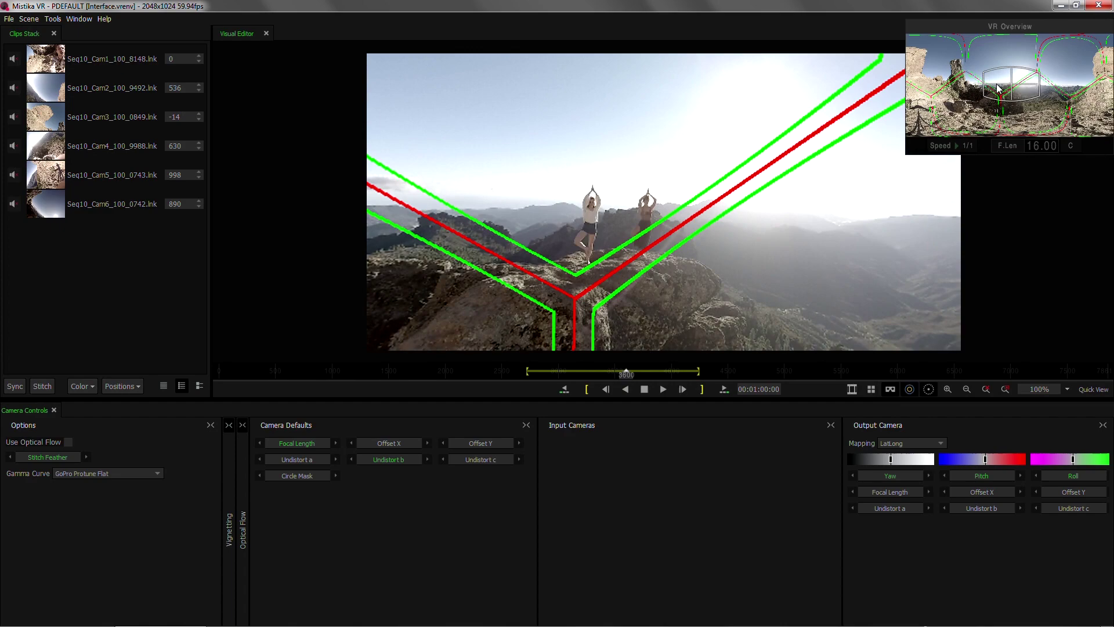
mouse_move(995, 98)
mouse_down()
mouse_move(966, 113)
mouse_move(957, 75)
mouse_move(1013, 51)
mouse_move(1064, 113)
mouse_move(1027, 138)
mouse_move(993, 101)
mouse_move(995, 87)
mouse_up()
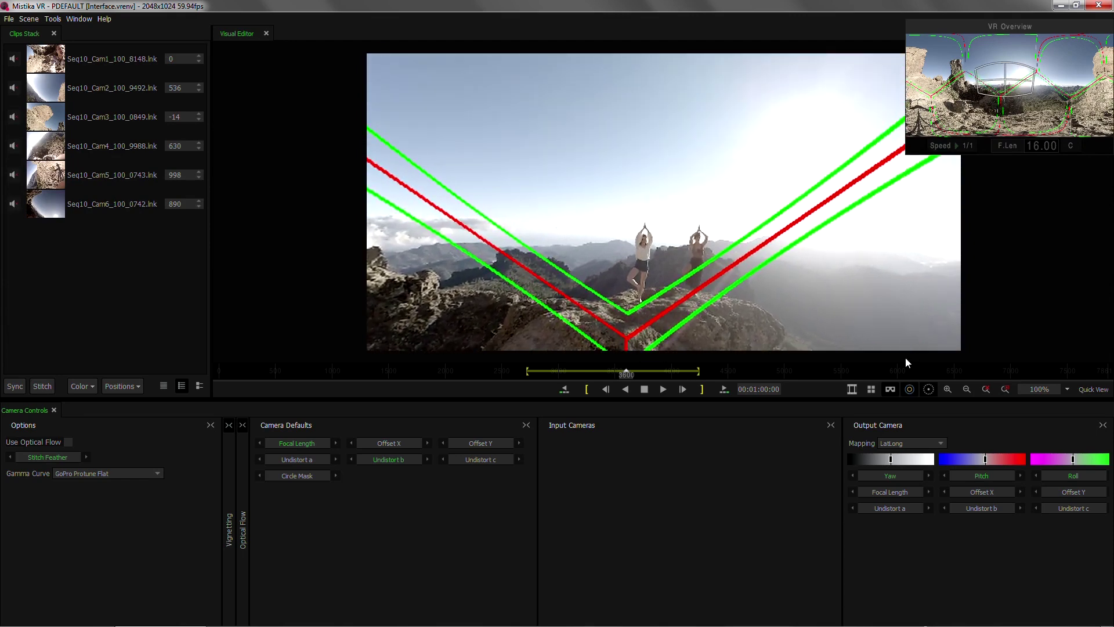
- Return to the flat panorama and toggle the camera centre markers and seam overlay, leaving both hidden
click(889, 389)
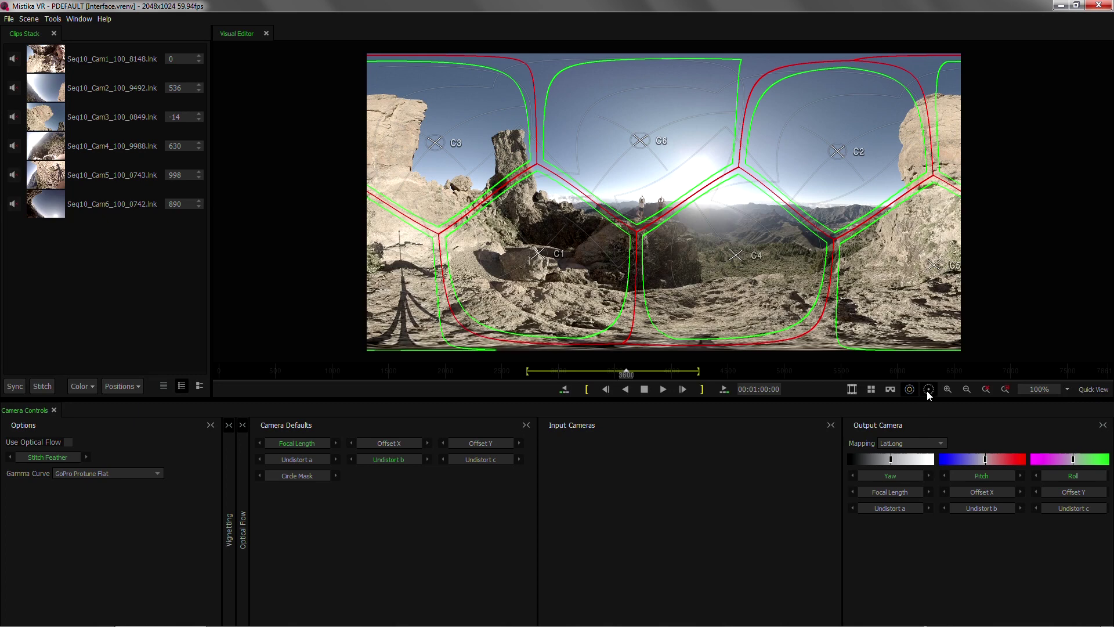
click(909, 389)
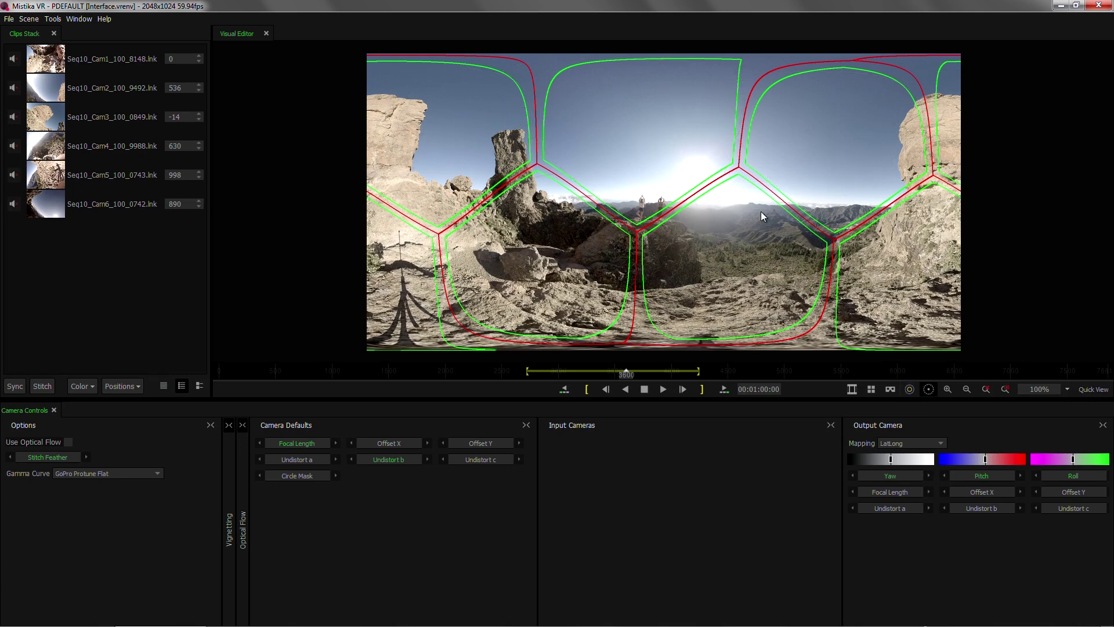
click(910, 390)
click(910, 389)
click(907, 389)
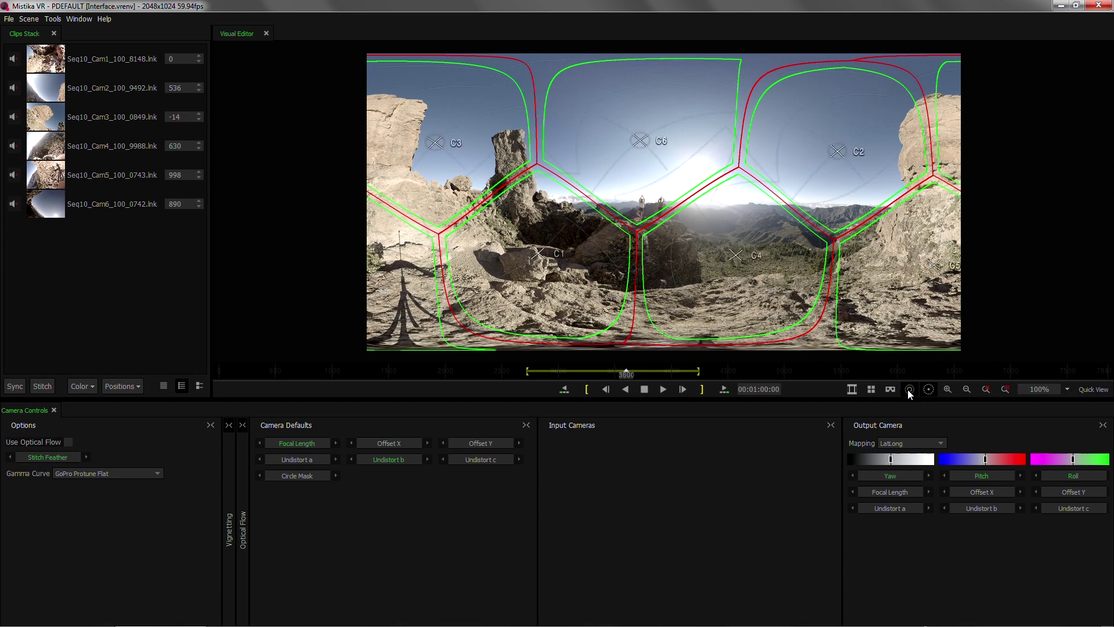
click(907, 389)
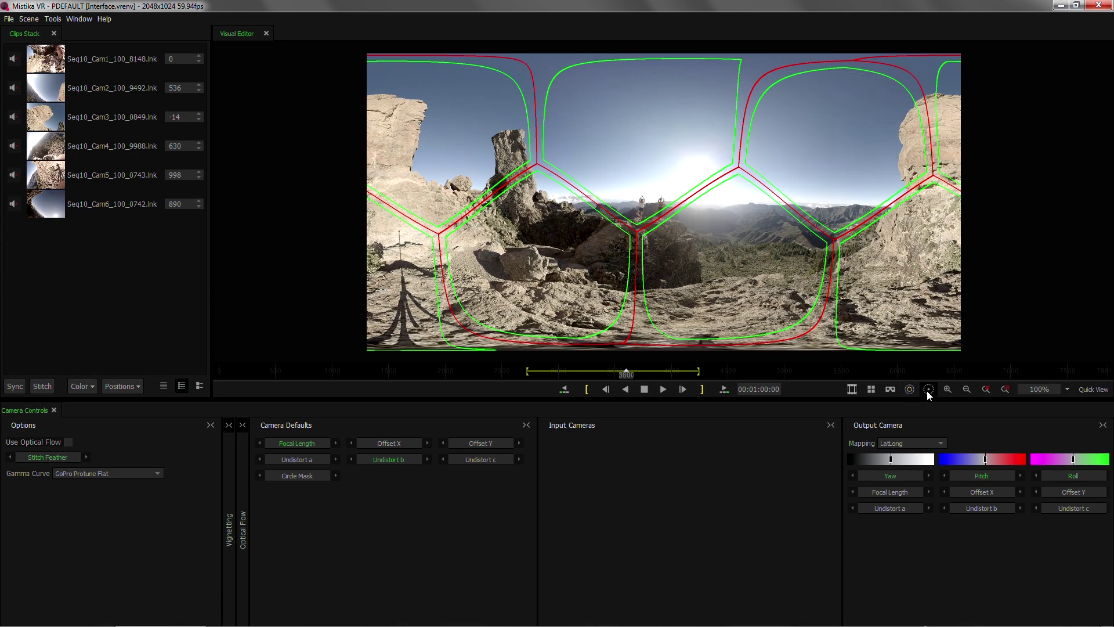
click(929, 389)
click(929, 389)
click(929, 389)
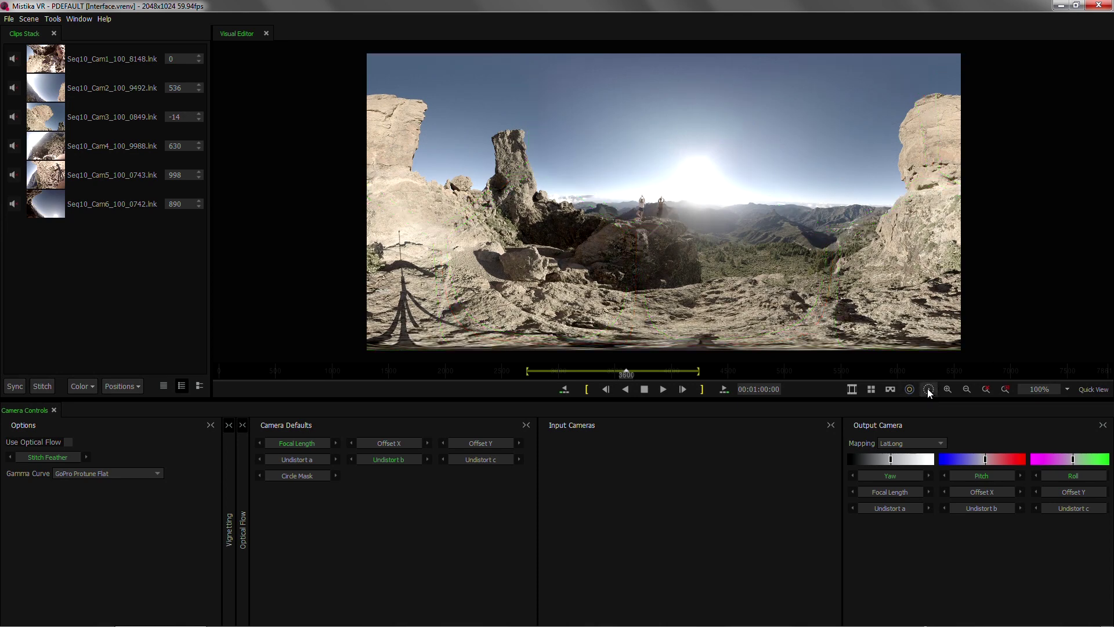
click(928, 389)
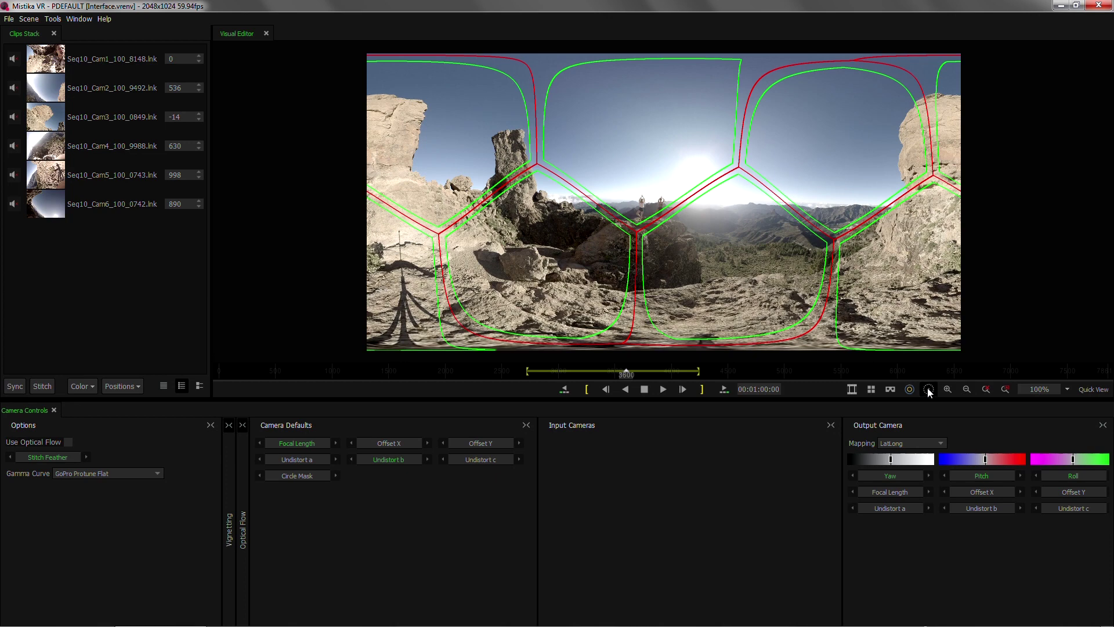
click(929, 388)
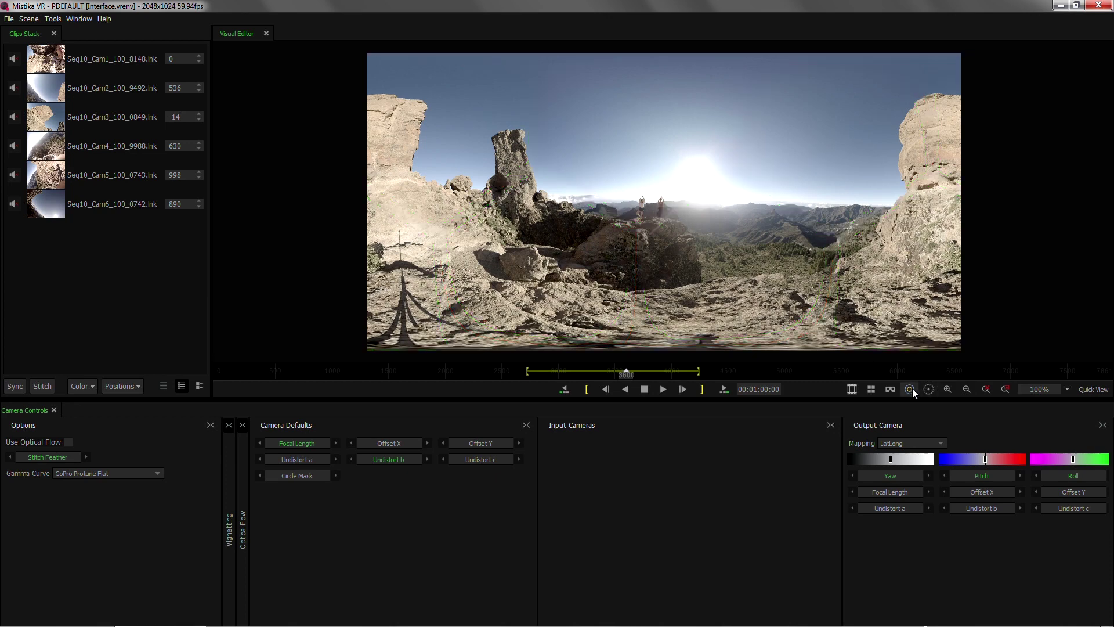
- Zoom the 360° preview in to 200%, then reset it to 100%
click(947, 390)
click(947, 390)
click(947, 389)
click(947, 389)
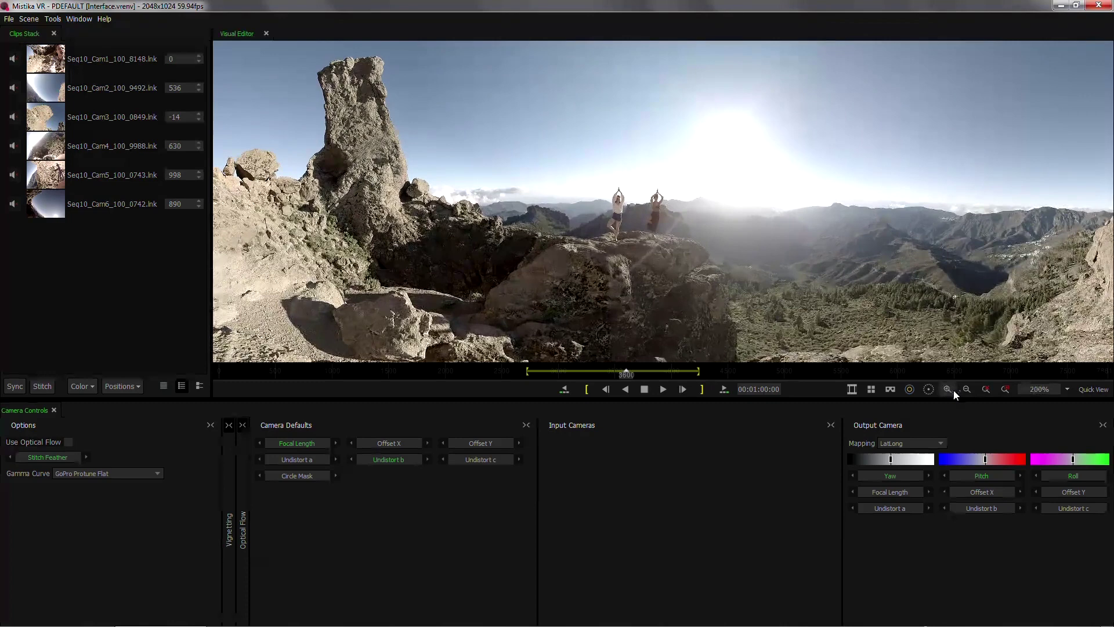
click(966, 389)
click(966, 389)
click(946, 390)
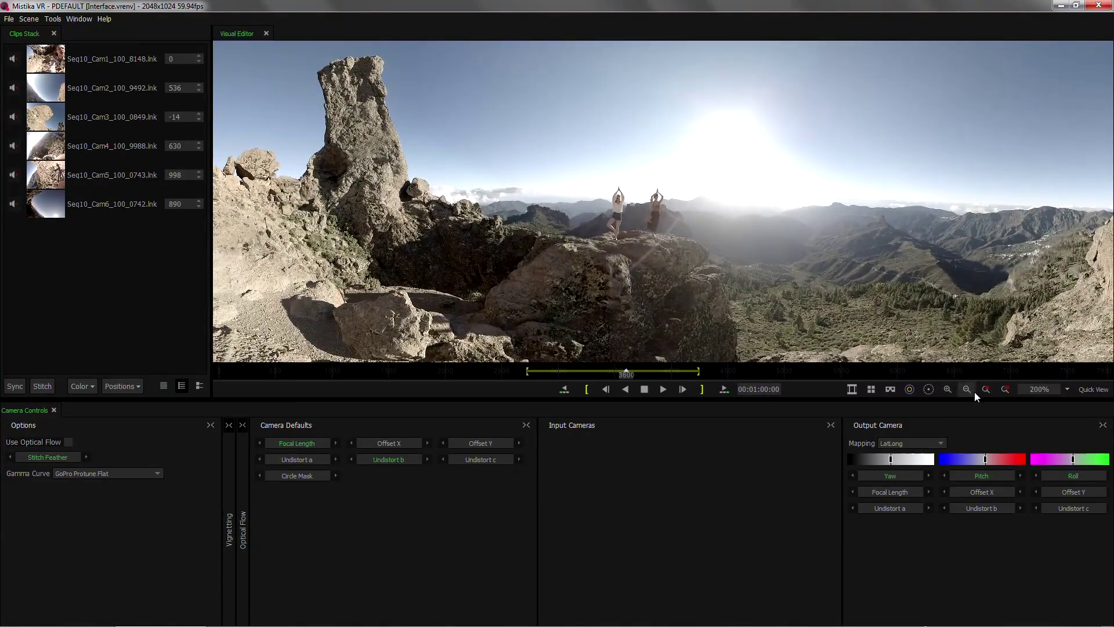
click(986, 390)
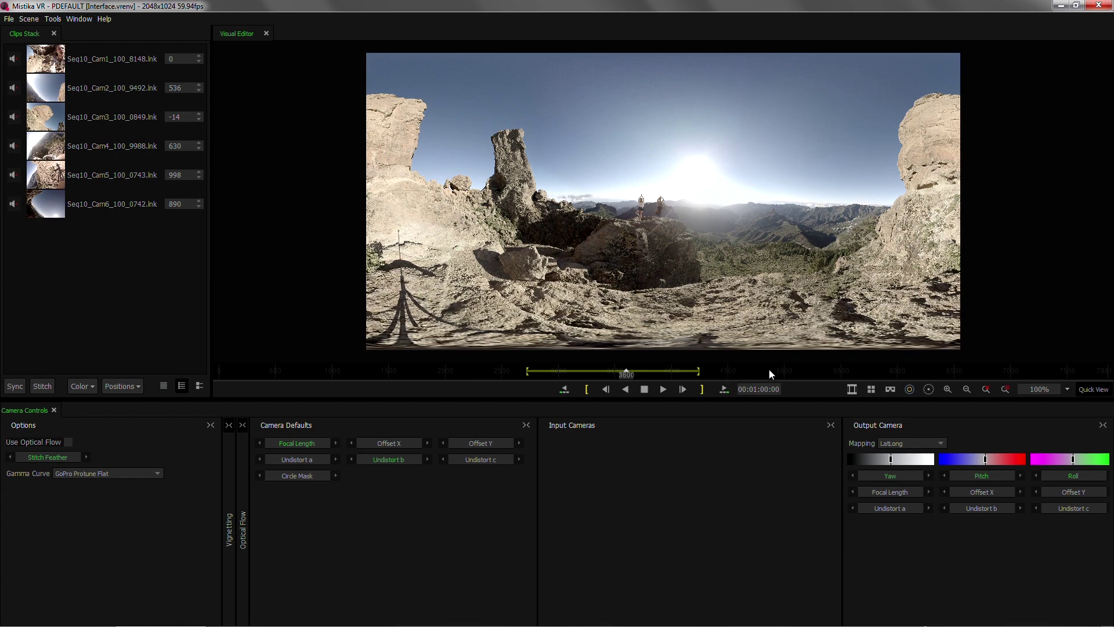
- Jump the mountain panorama's playhead to 00:01:04:49 on the timeline ruler
click(658, 372)
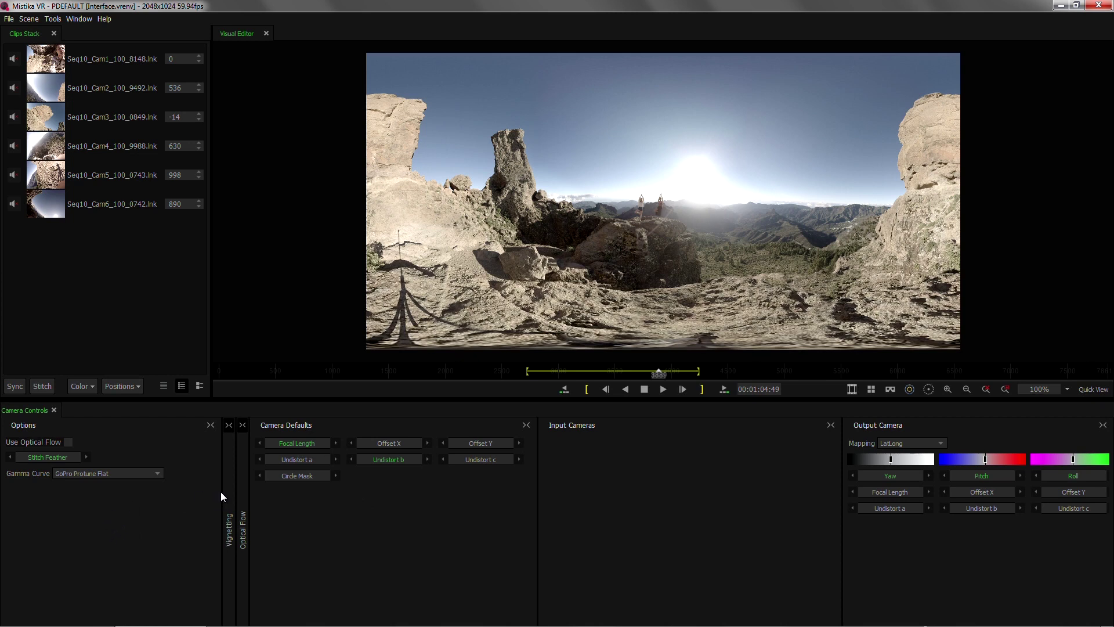
- Set the Camera Defaults parameter display to Label and Value
right_click(364, 499)
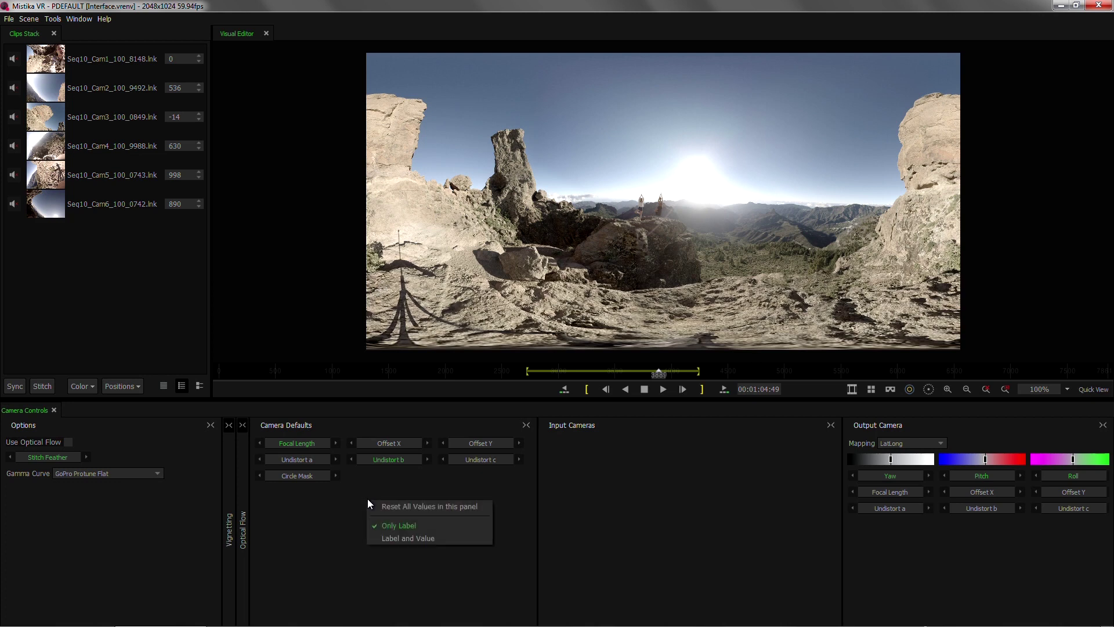
click(409, 538)
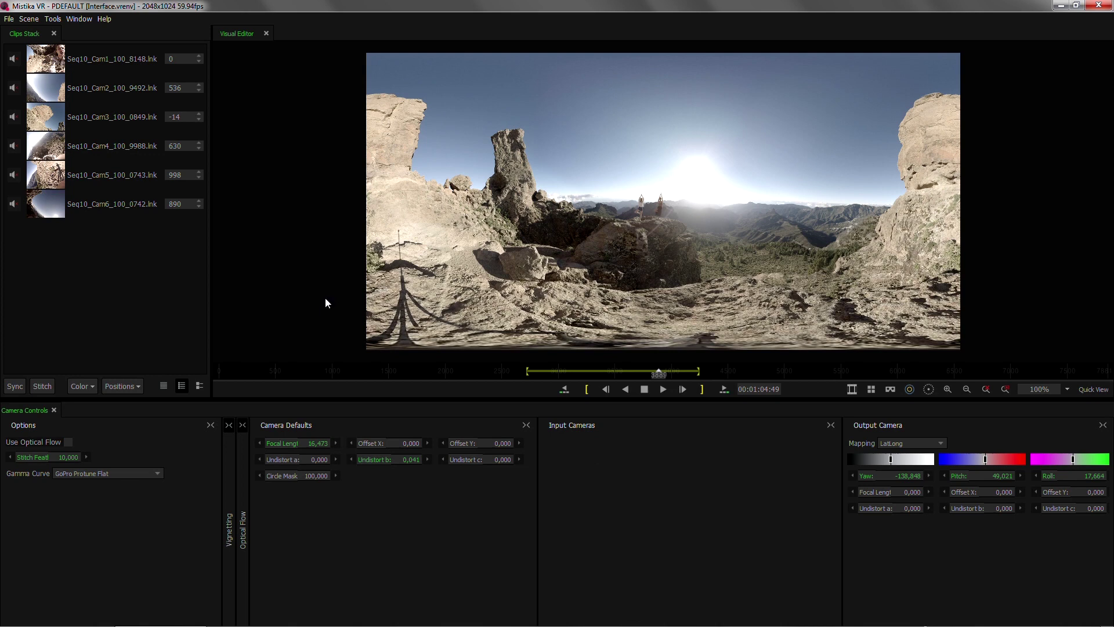
- Step through Seq10_Cam1 to Seq10_Cam6 twice, comparing each clip's input yaw, pitch and roll
click(136, 58)
click(121, 85)
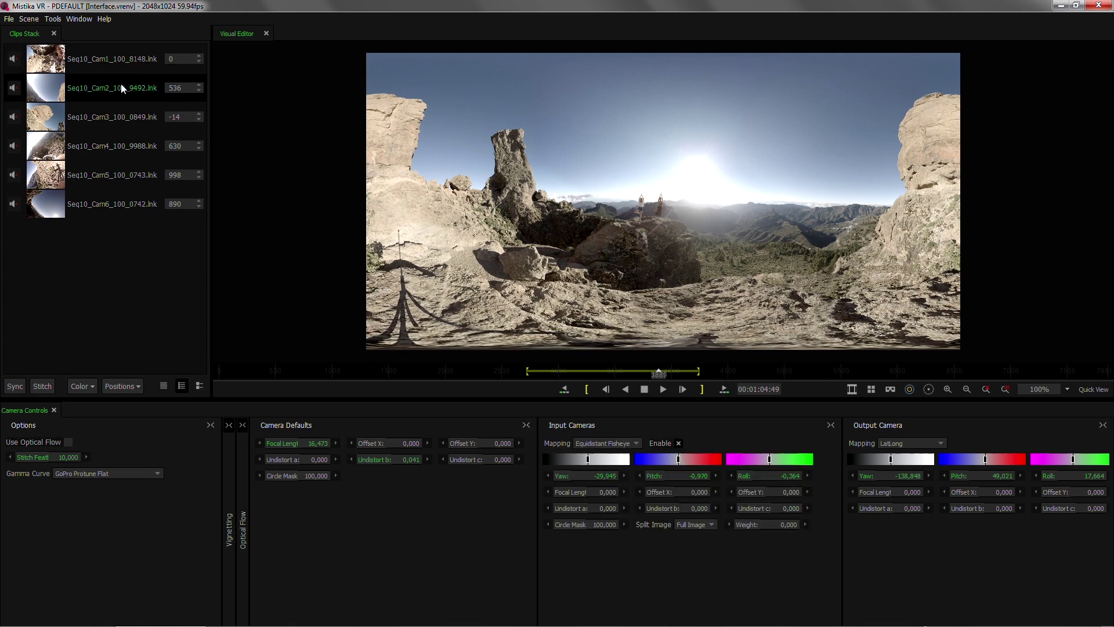
click(123, 118)
click(123, 144)
click(126, 173)
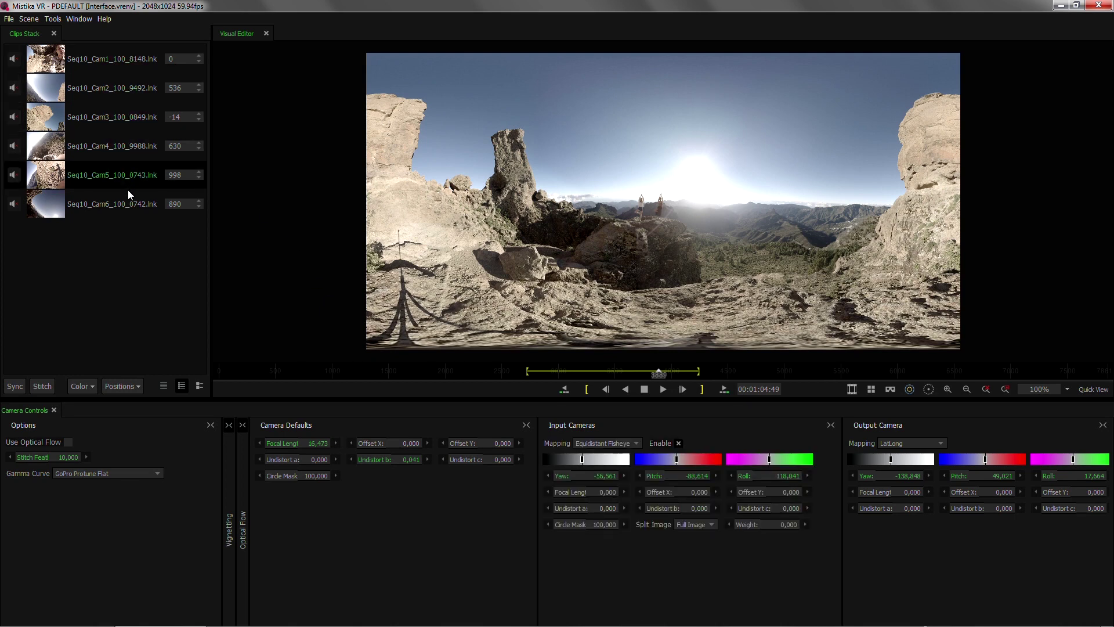
click(131, 201)
click(126, 63)
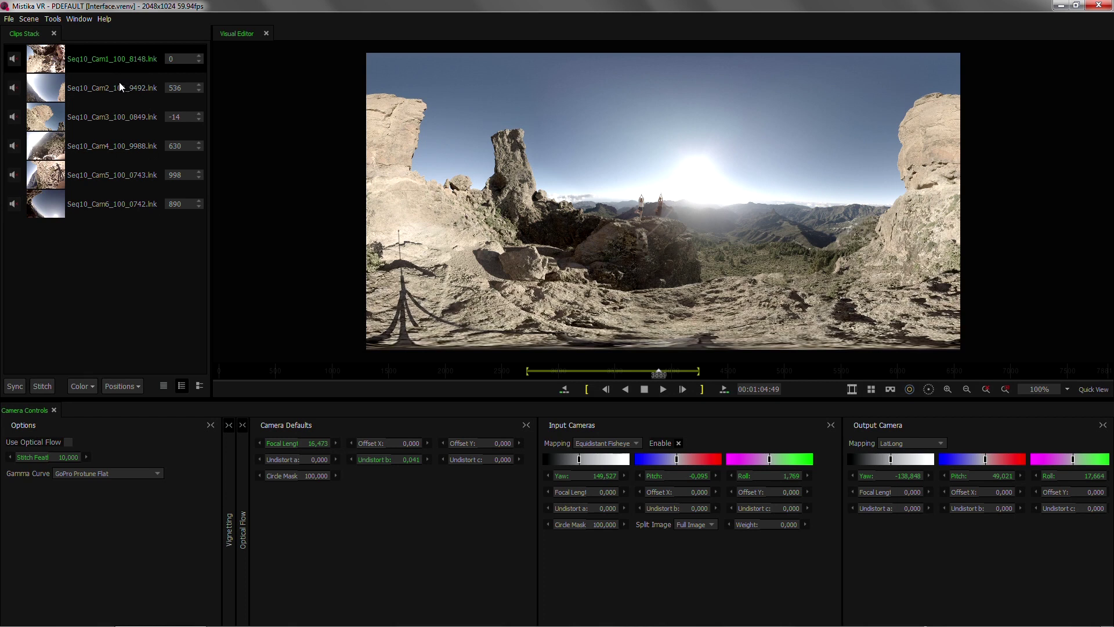
click(120, 86)
click(121, 116)
click(124, 146)
click(123, 174)
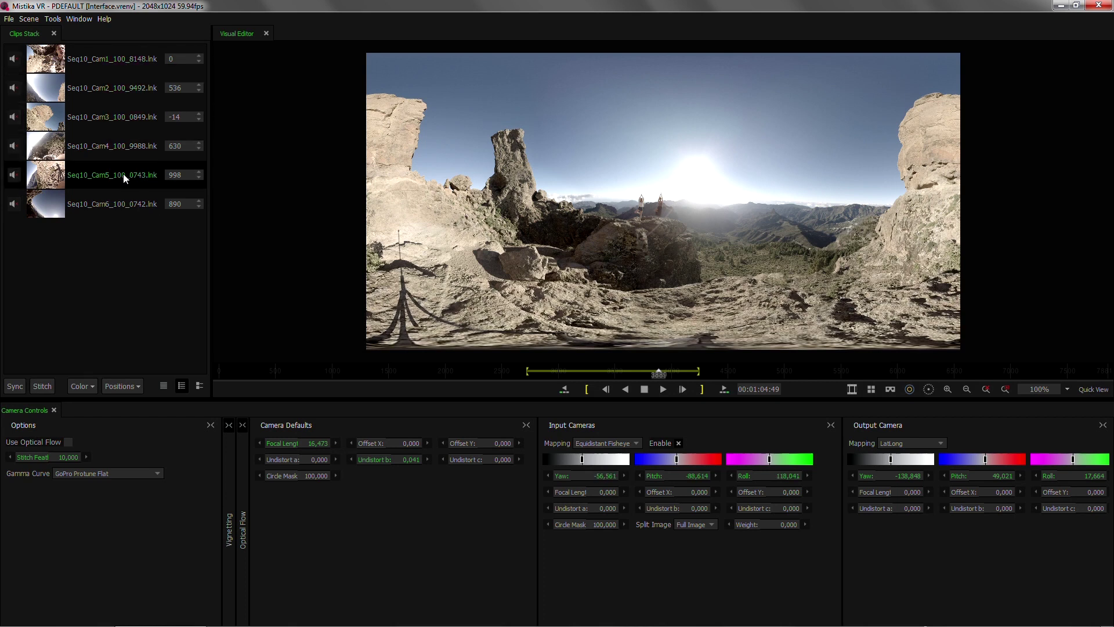
click(125, 206)
- Revisit Cam4, Cam5, Cam3 and Cam2, finishing on Cam1 (Yaw 149,527, Pitch -0,095, Roll 1,769)
click(120, 146)
click(118, 171)
click(120, 116)
click(122, 87)
click(125, 61)
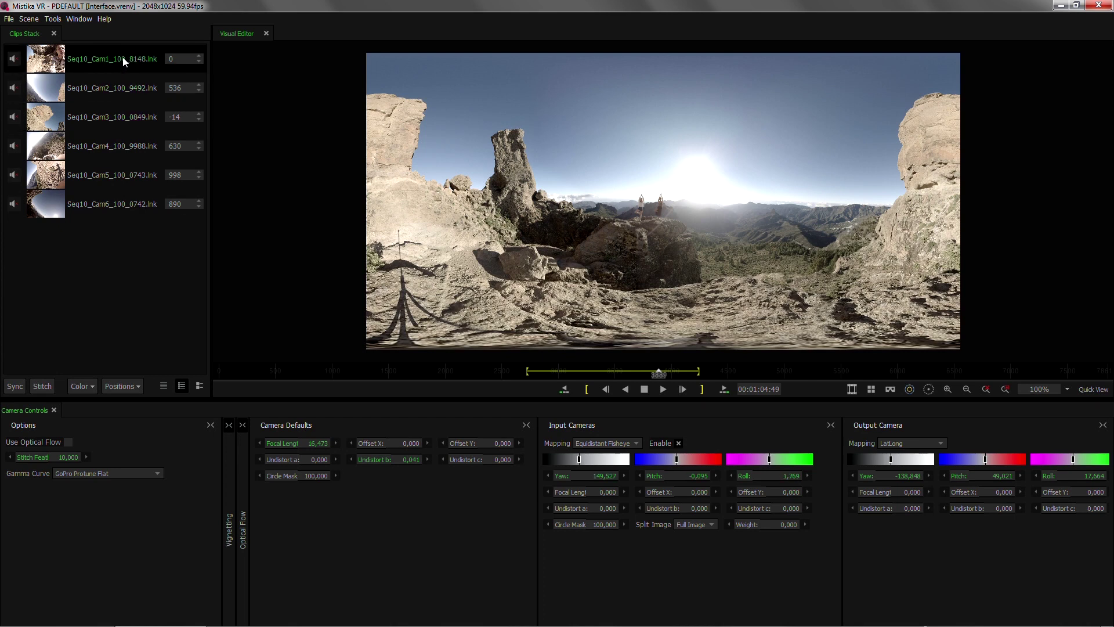
- Expand and widen the Vignetting and Optical Flow panels, then leave both collapsed
click(243, 441)
click(230, 448)
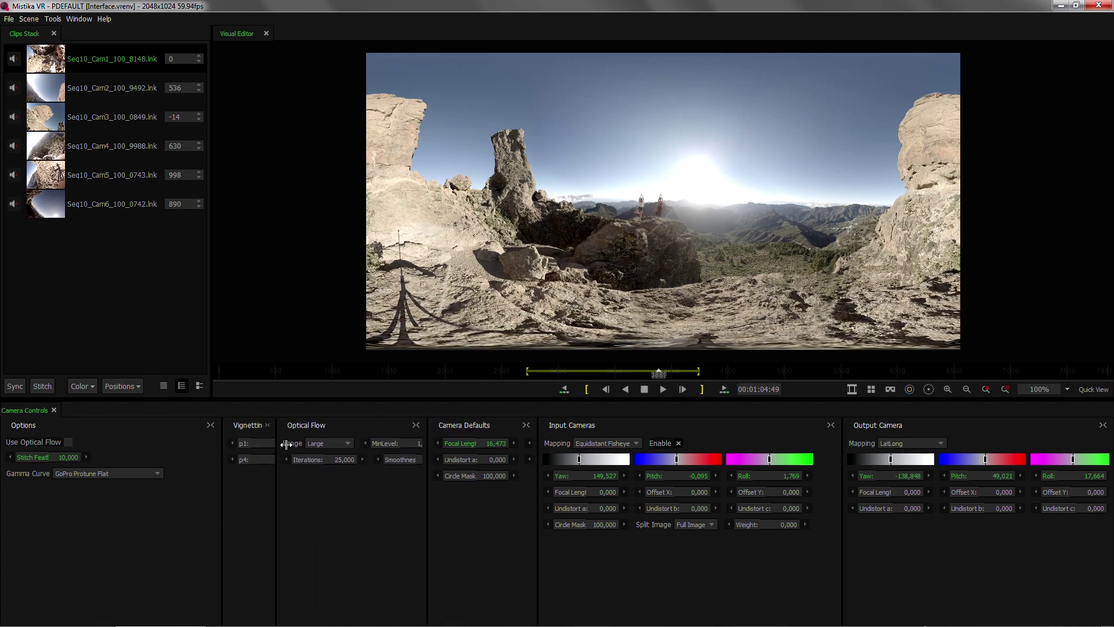
drag(277, 442, 300, 442)
click(255, 425)
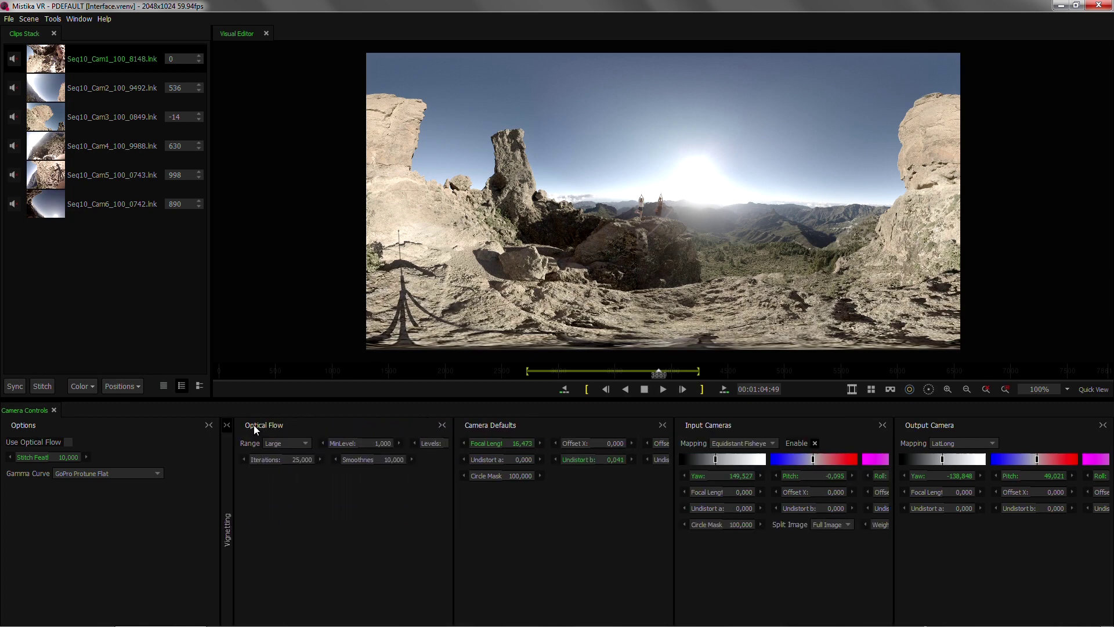
click(263, 423)
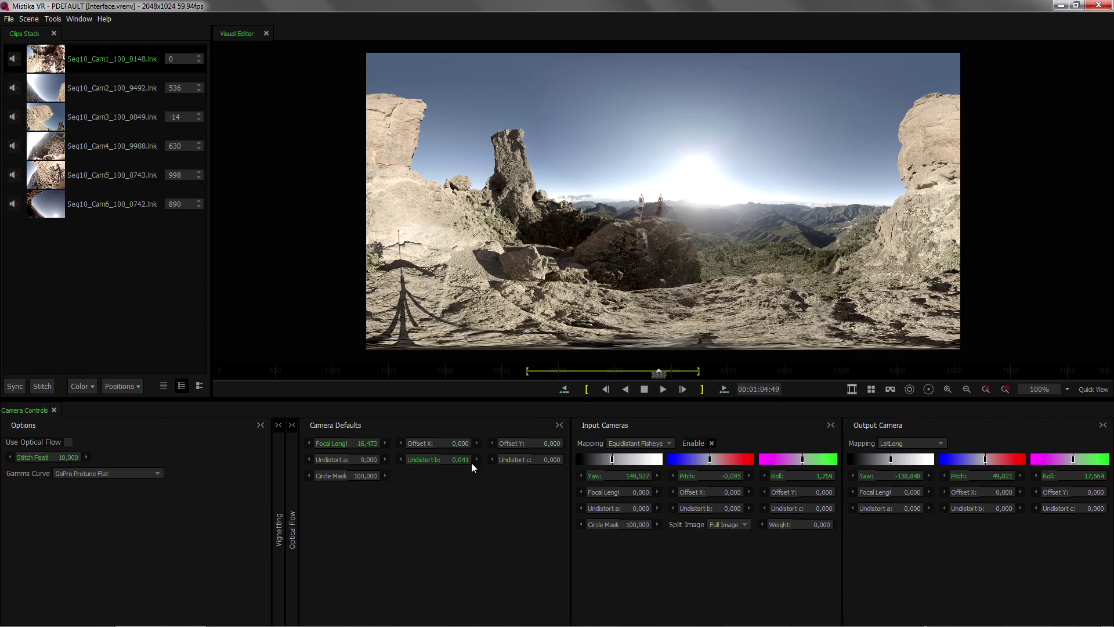
click(293, 540)
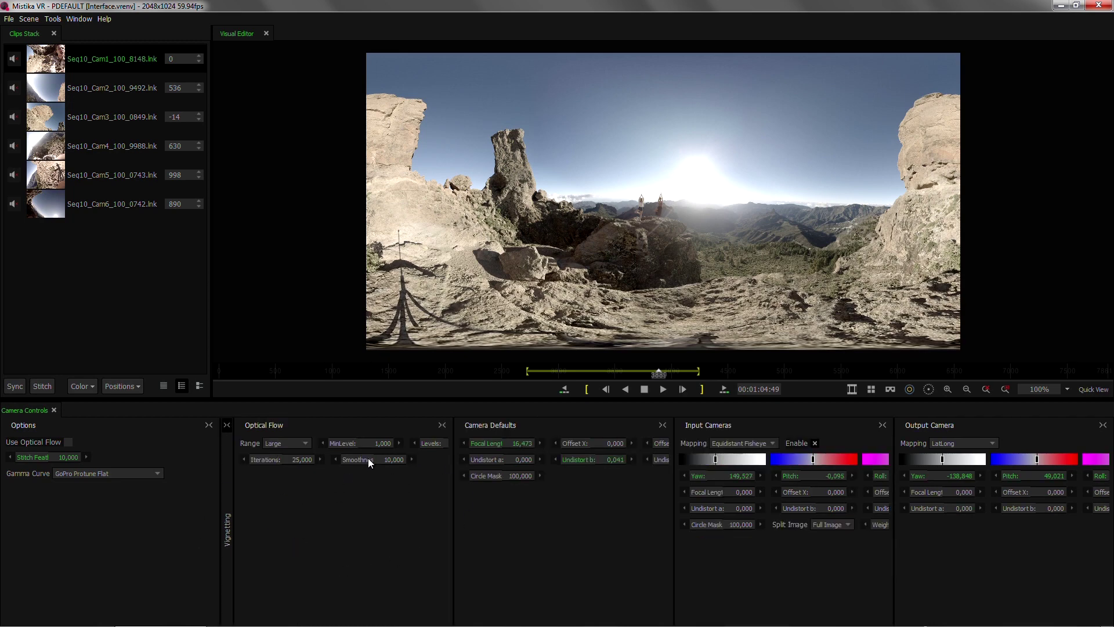
click(271, 423)
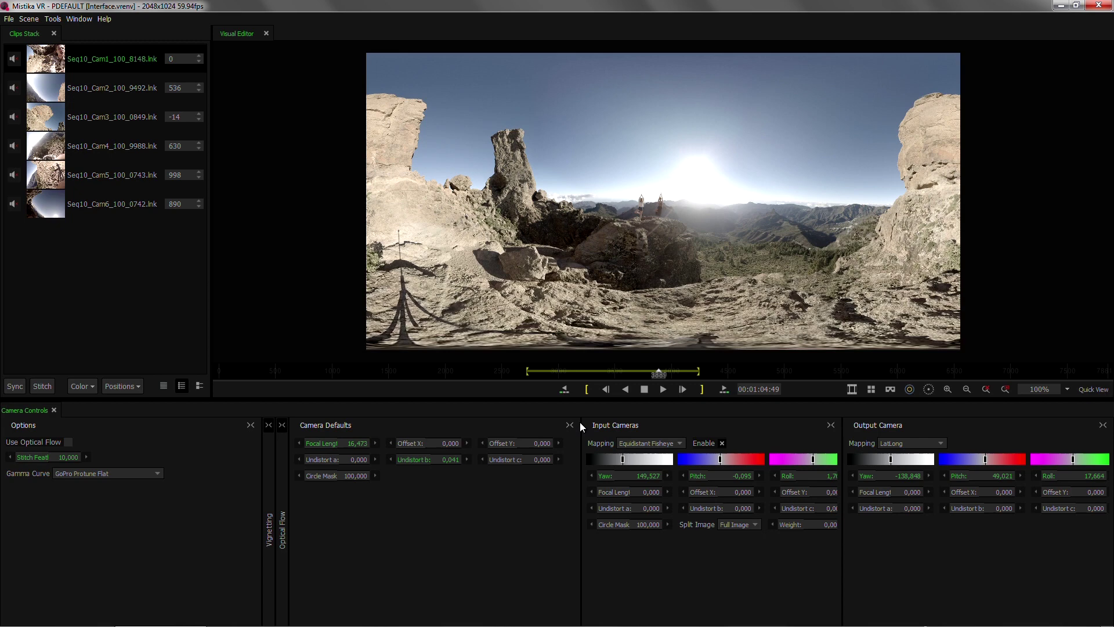
- Narrow Camera Defaults, then dock Camera Controls full-width beneath the Clips Stack and Visual Editor
drag(582, 424, 578, 448)
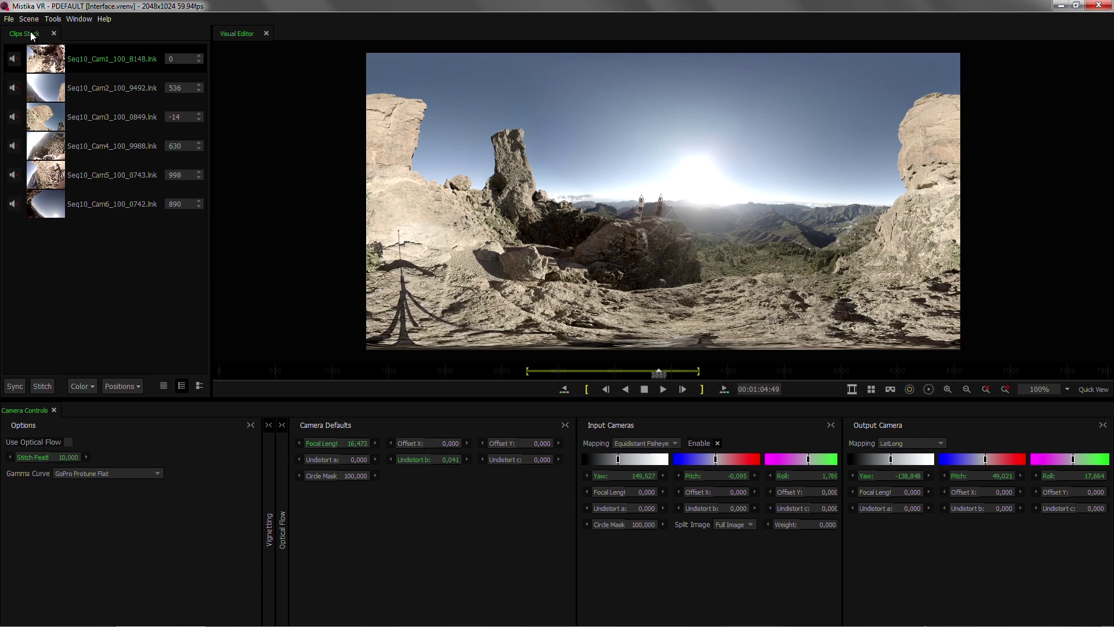
drag(32, 36, 16, 272)
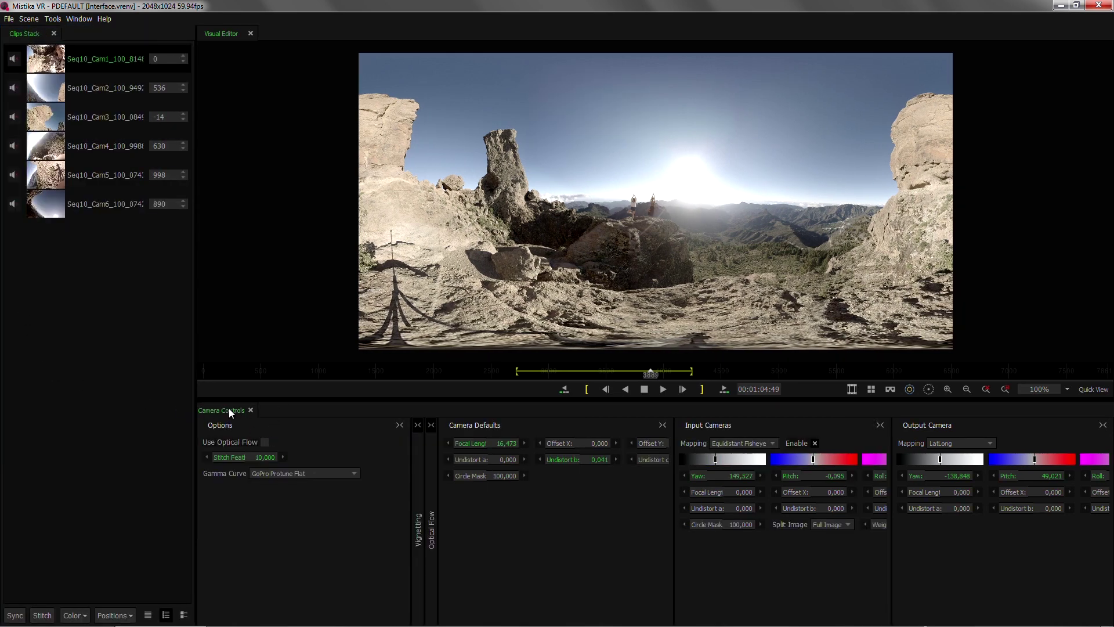
drag(223, 411, 210, 623)
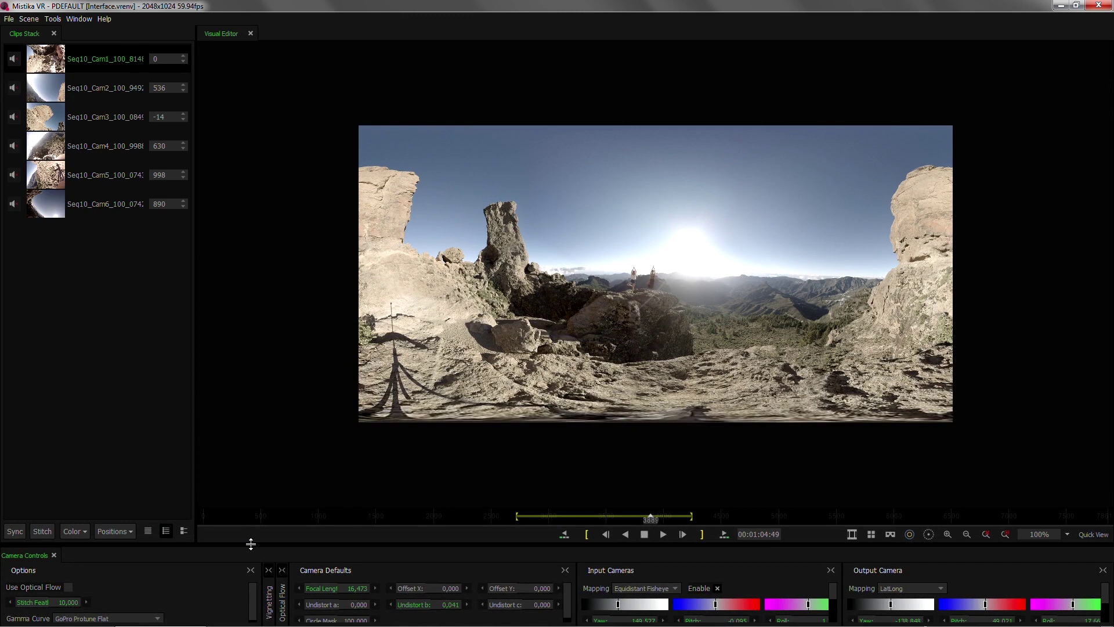
drag(252, 544, 254, 364)
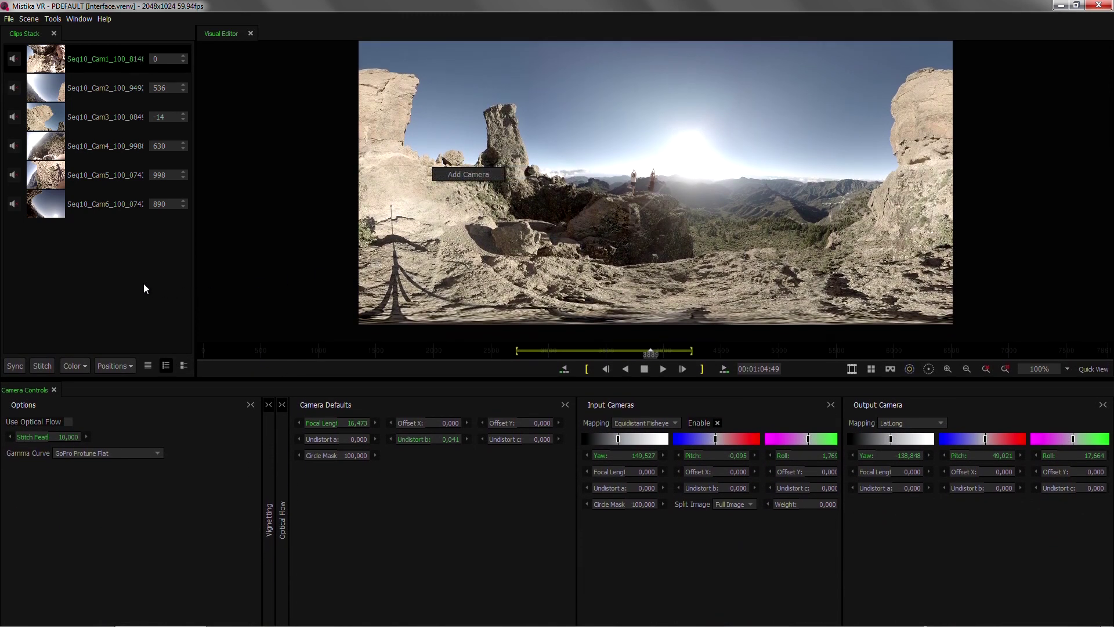
right_click(55, 253)
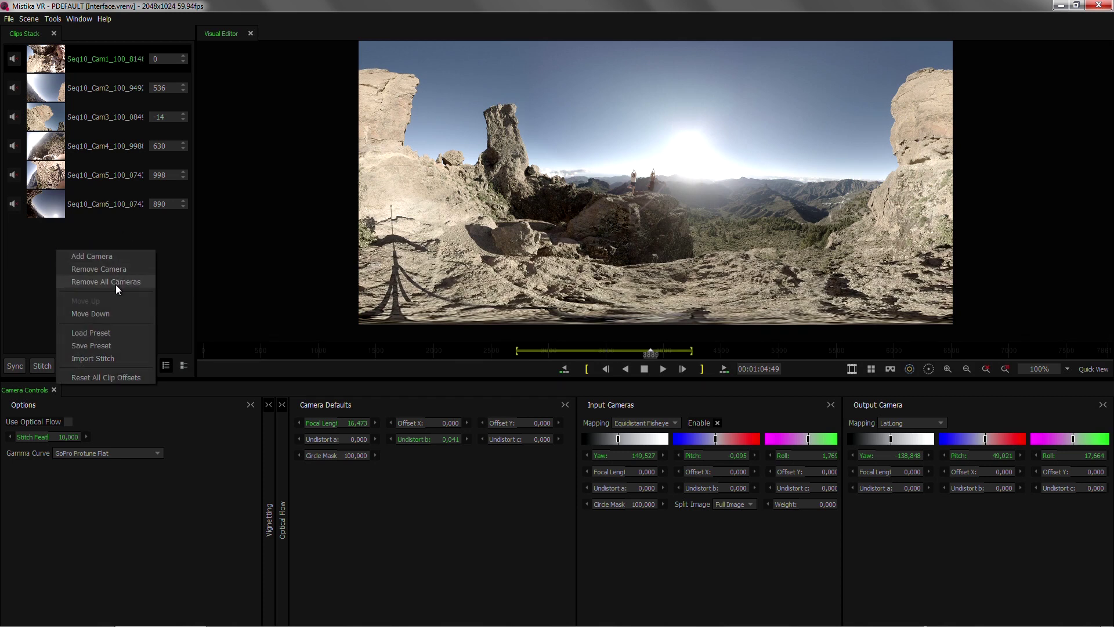
click(170, 238)
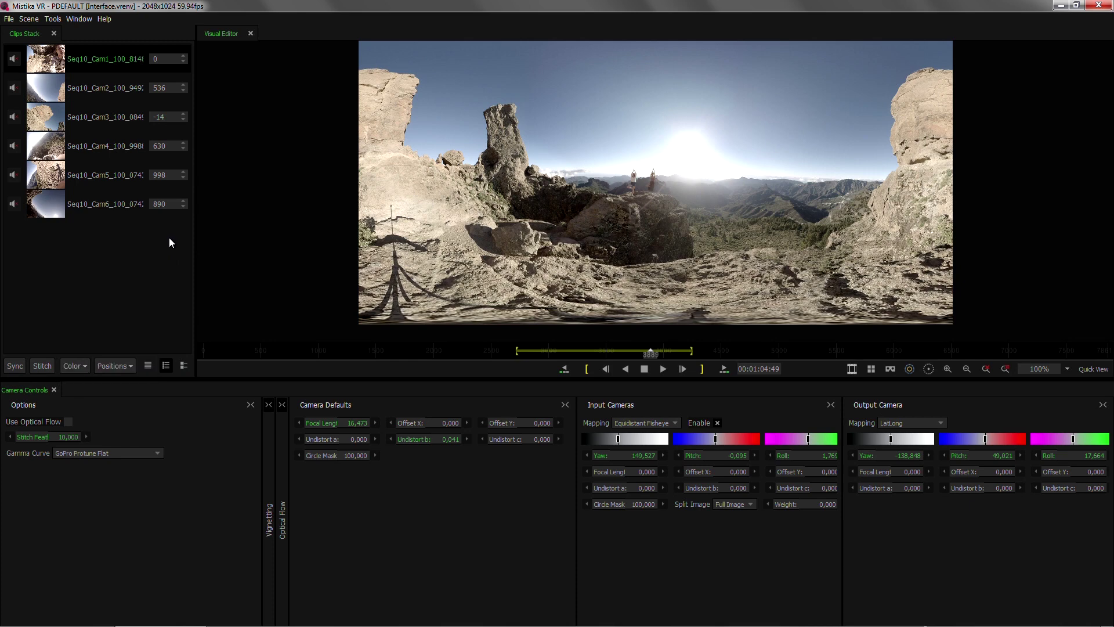
- Show the numbered scene thumbnails and enlarge them to Zoom 2
click(852, 368)
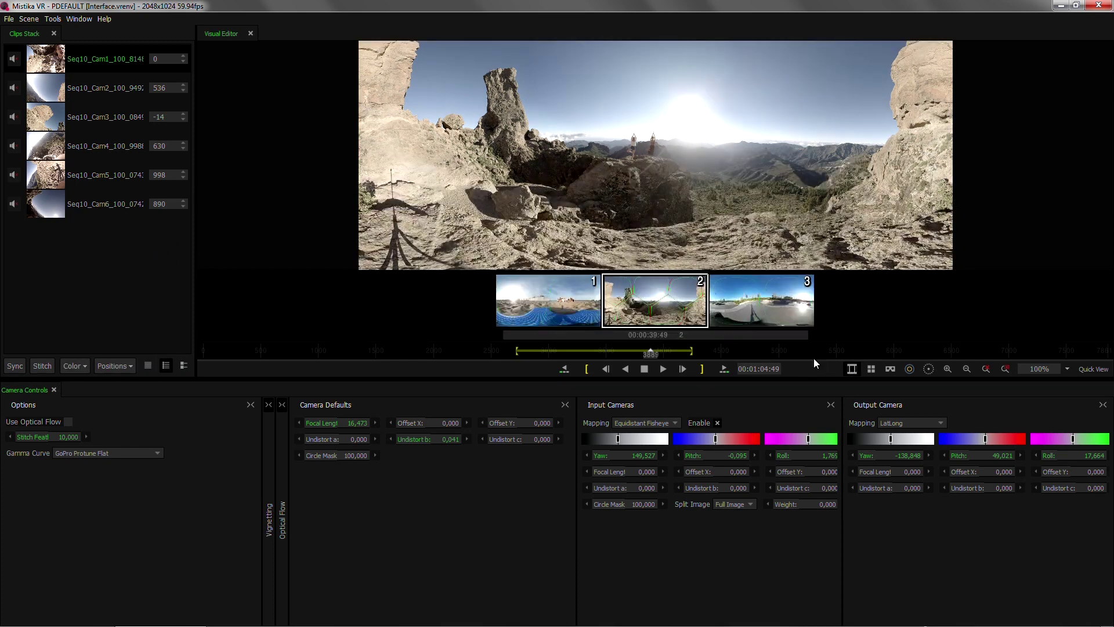
right_click(667, 307)
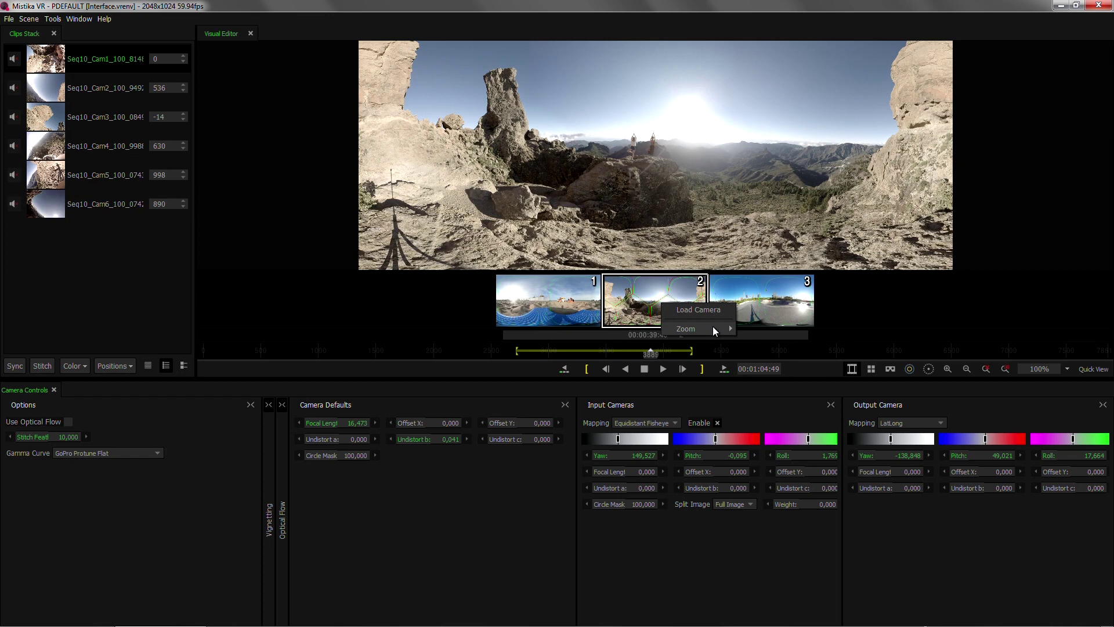
mouse_move(713, 326)
click(761, 341)
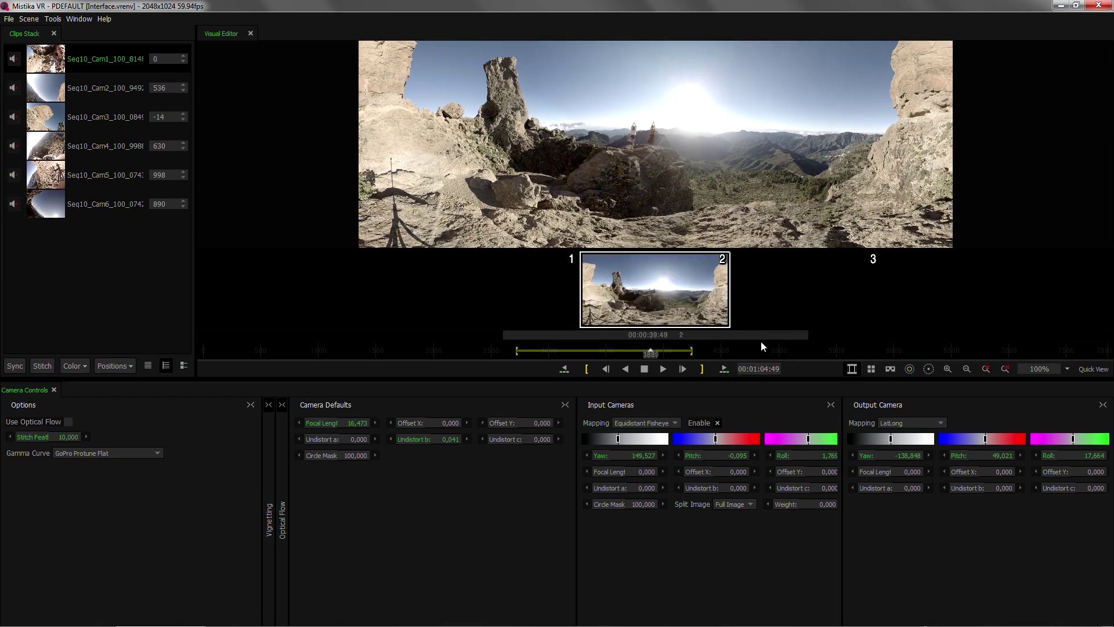
- Return the thumbnails to Zoom 1 and load scene 3, the Skate_360_0038 skatepark footage
right_click(655, 288)
mouse_move(698, 313)
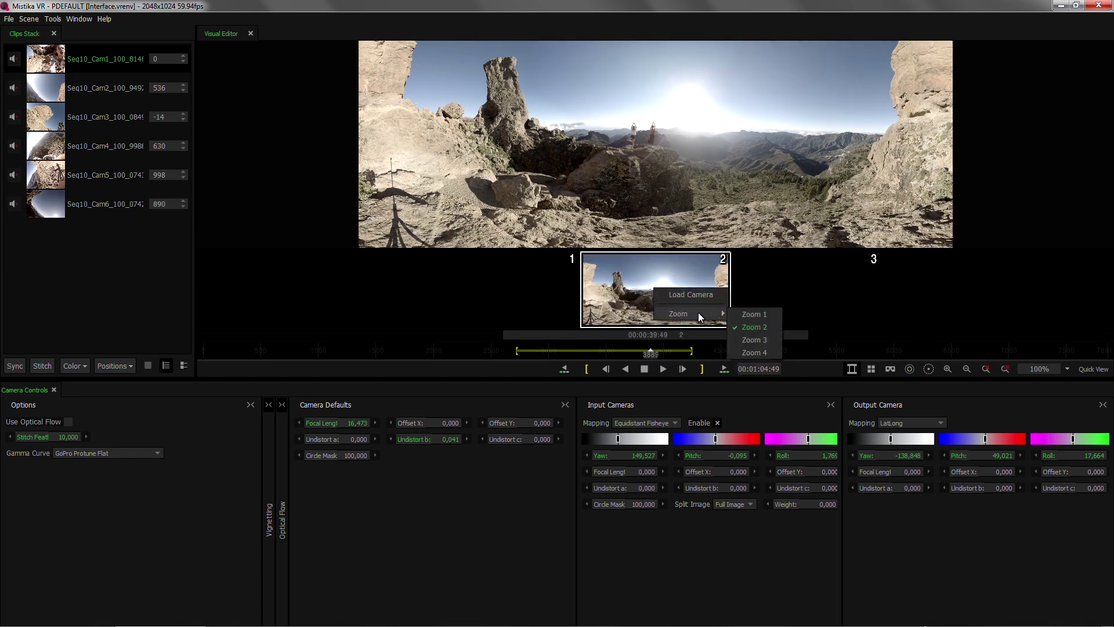
click(752, 313)
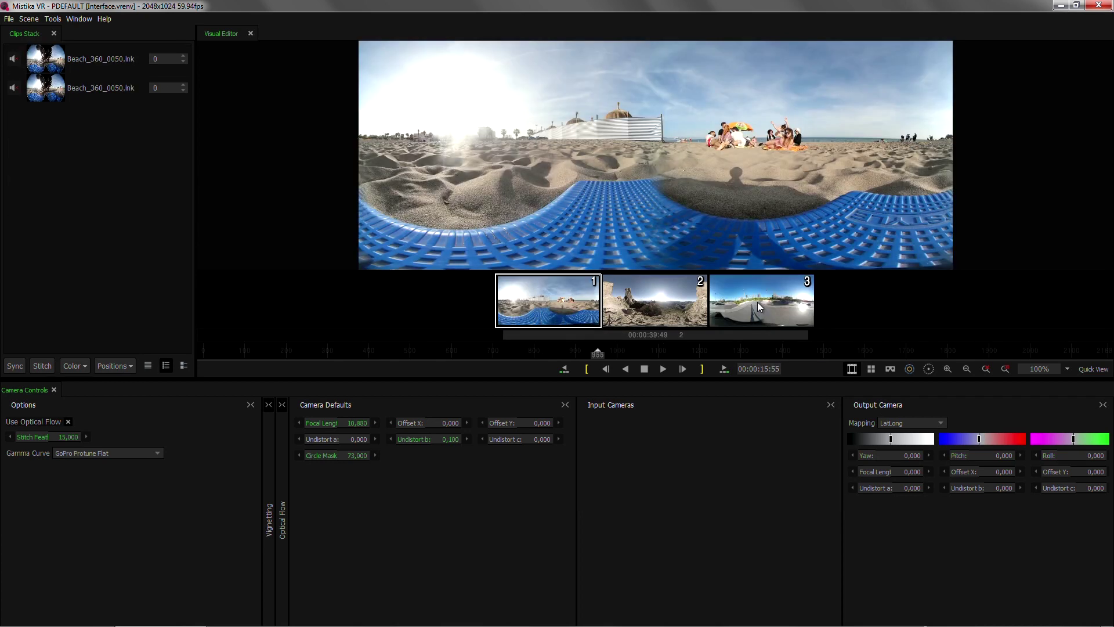
click(759, 302)
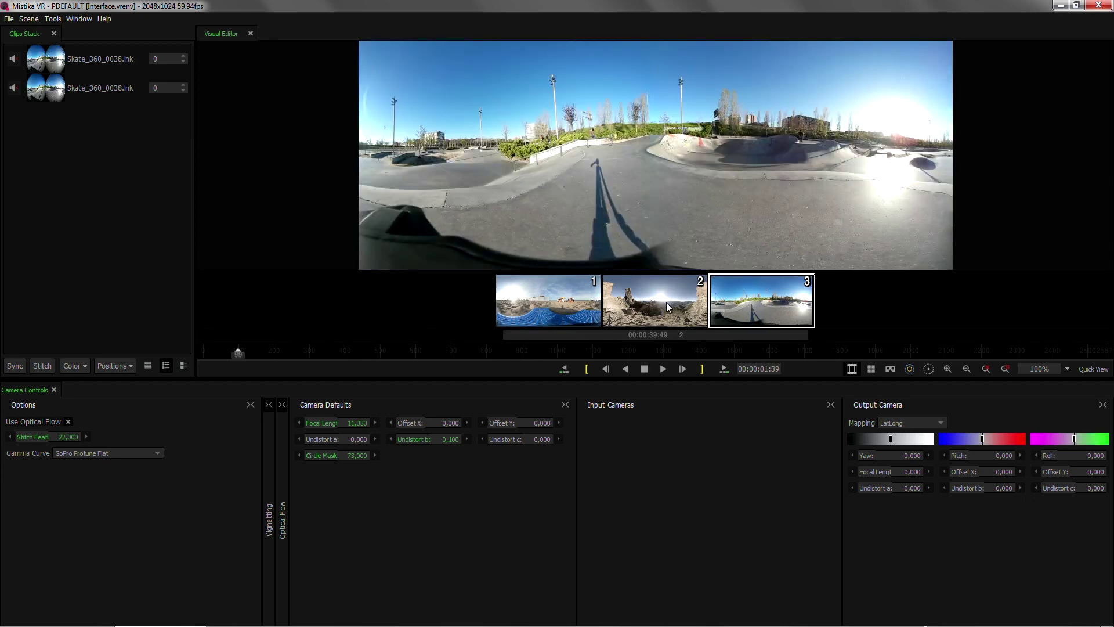